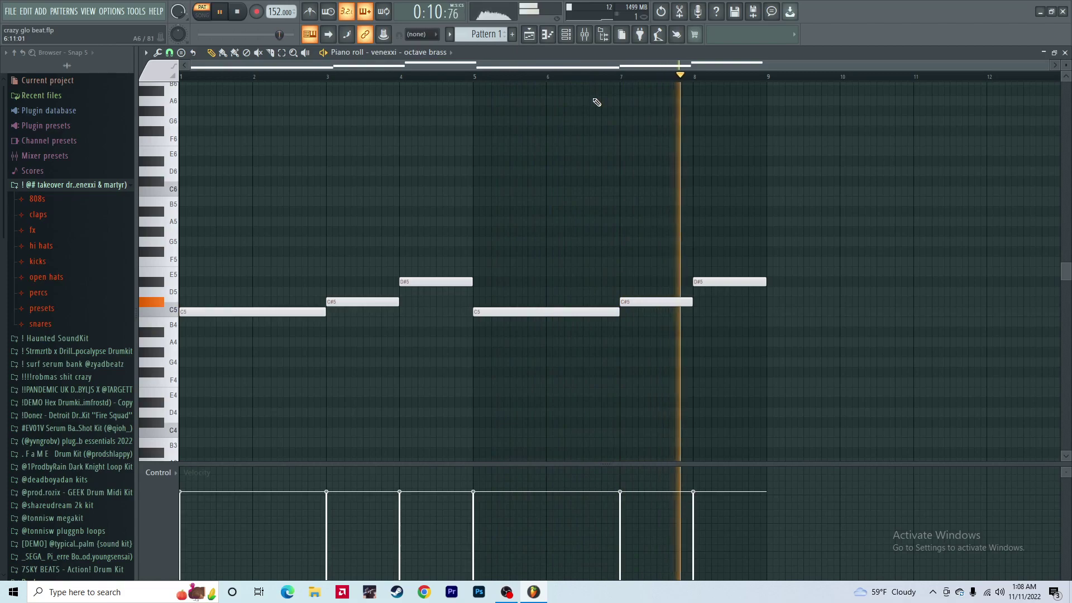
# Stop playback and inspect the Fruity parametric EQ 2 curve on mixer Insert 1 for the octave brass.
pyautogui.press('space')
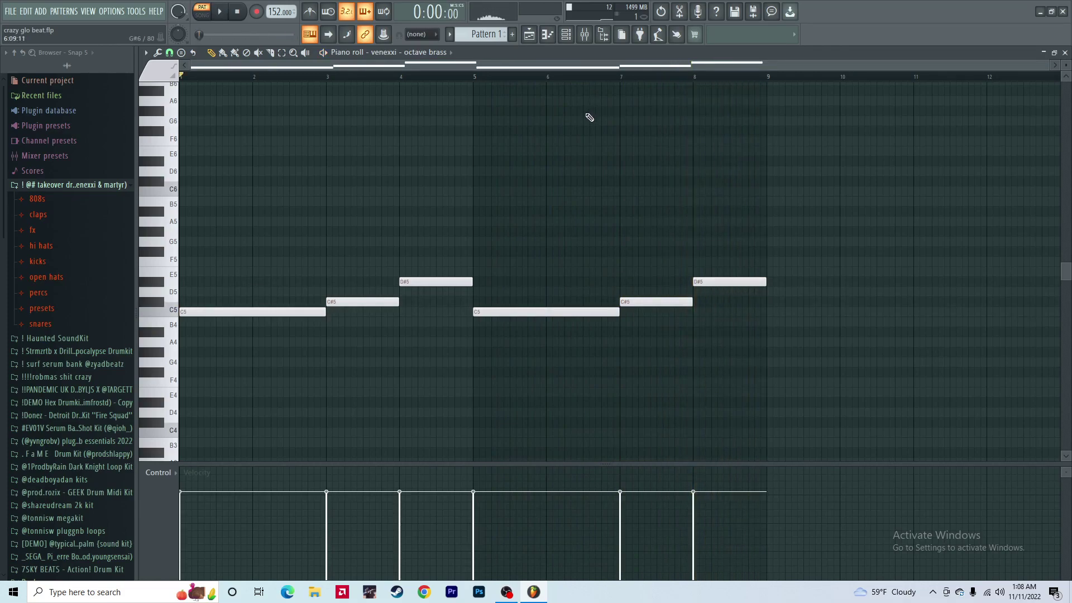
pyautogui.click(586, 41)
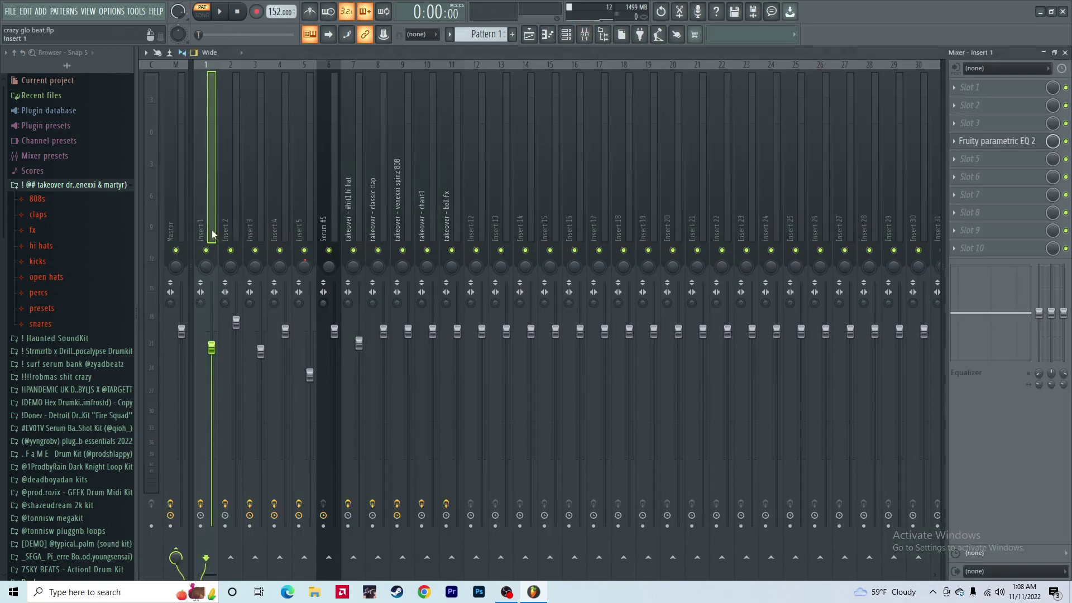
pyautogui.click(988, 141)
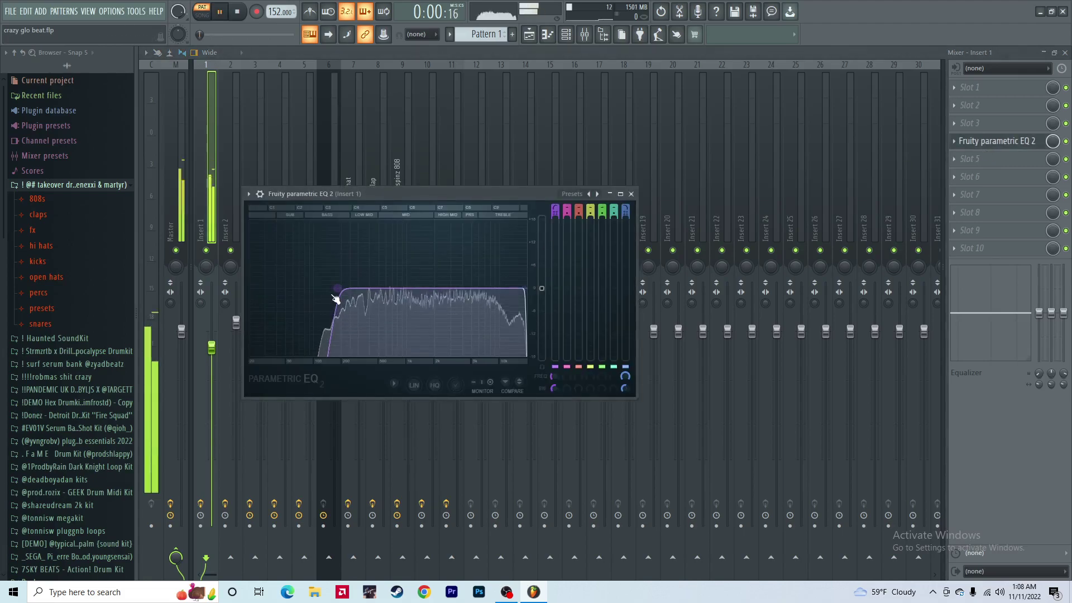
pyautogui.click(631, 195)
pyautogui.press('Escape')
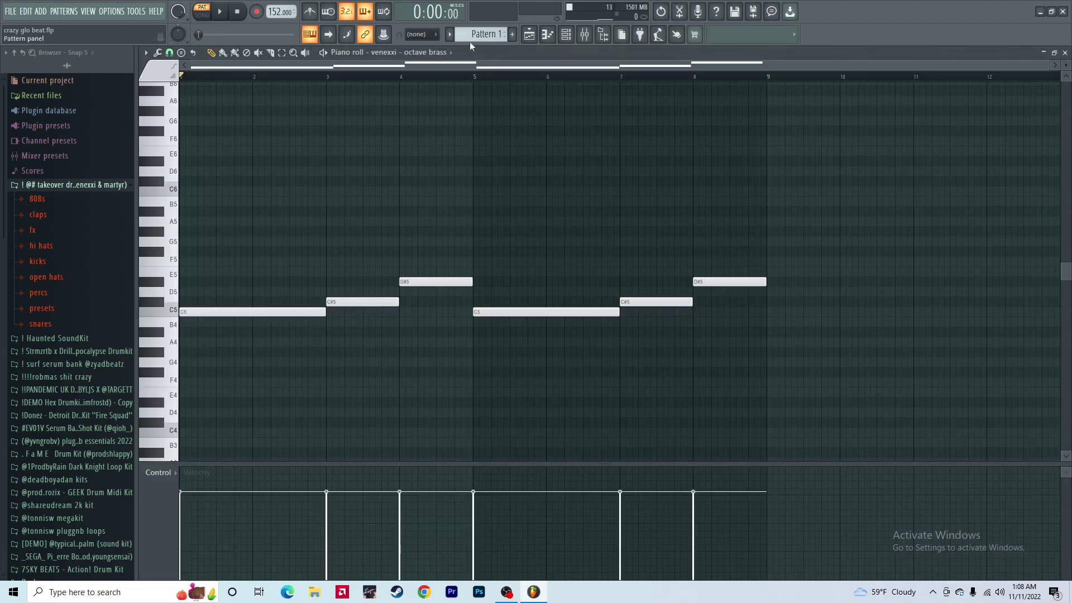
# Show the venexxi - theramin notes of Pattern 2 in the piano roll and view that channel's sampler settings.
pyautogui.click(504, 37)
pyautogui.click(423, 52)
pyautogui.click(404, 128)
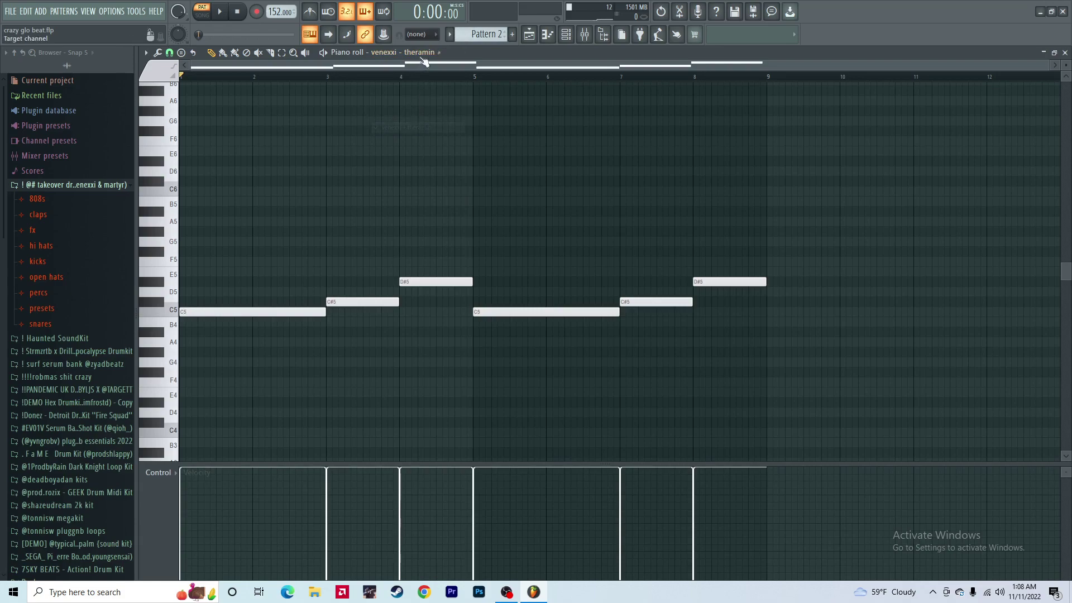
pyautogui.click(245, 211)
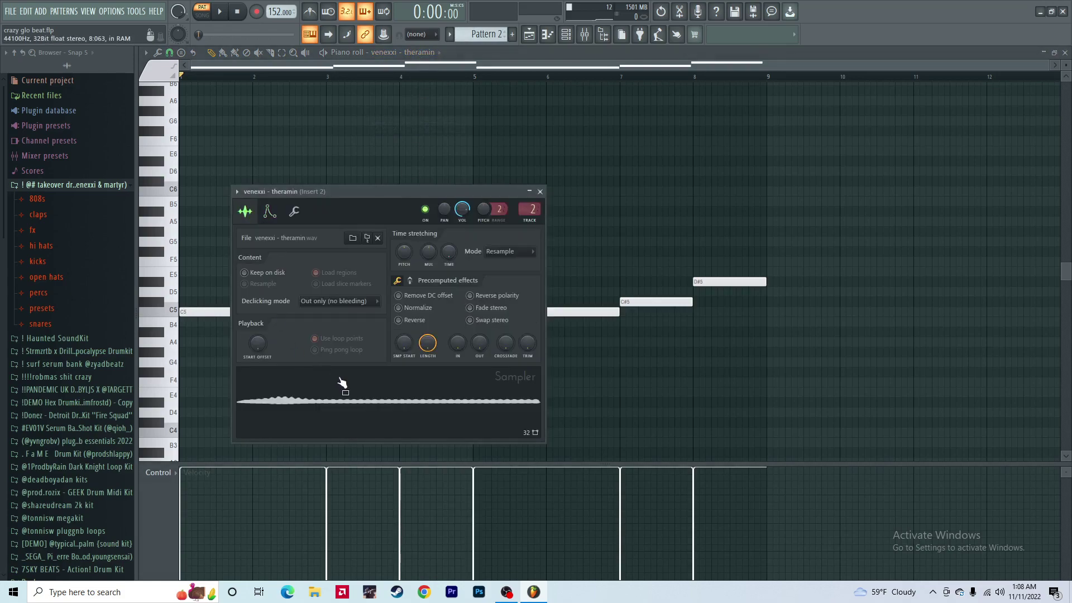
pyautogui.press('Escape')
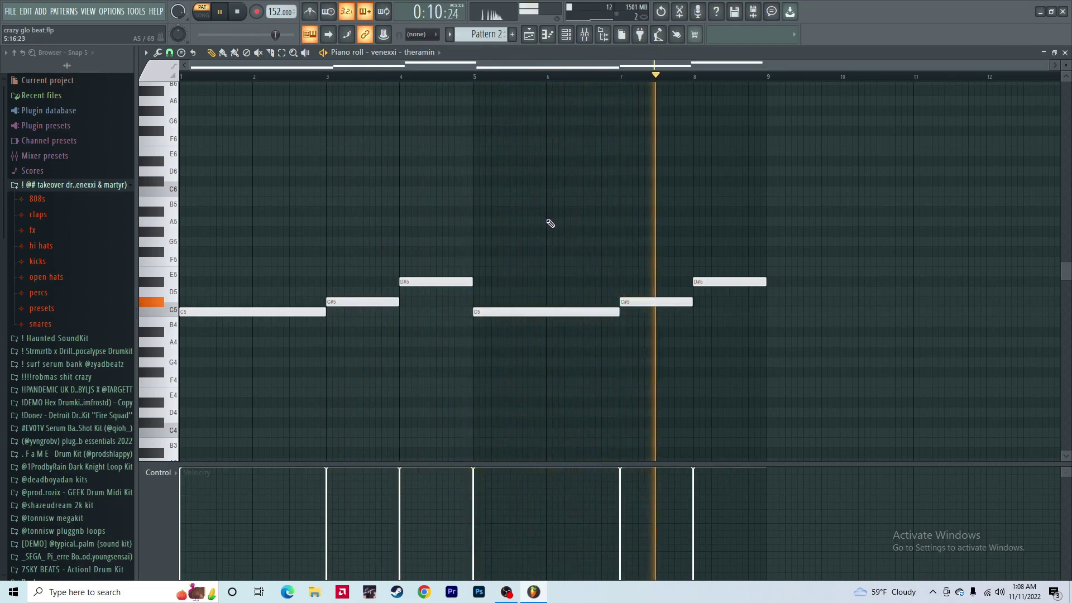
# Stop playback and inspect the Fruity parametric EQ 2 on the theramin's mixer track, Insert 2.
pyautogui.click(587, 37)
pyautogui.press('space')
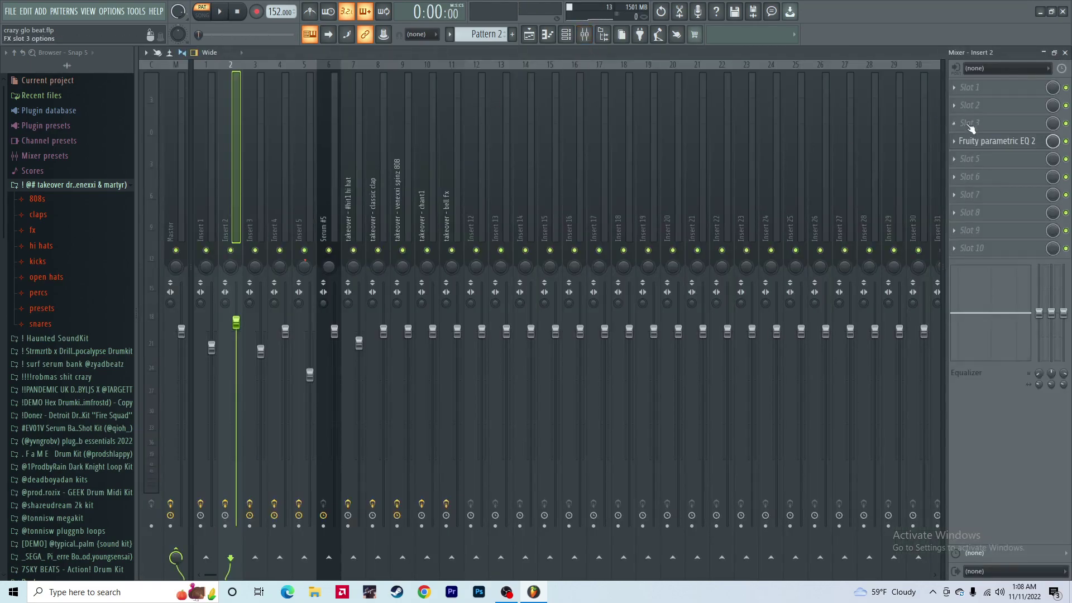
pyautogui.click(986, 140)
pyautogui.press('Escape')
# Switch to Pattern 3, show the Serum channel's notes in the piano roll and audition them.
pyautogui.press('F7')
pyautogui.scroll(-1, 481, 35)
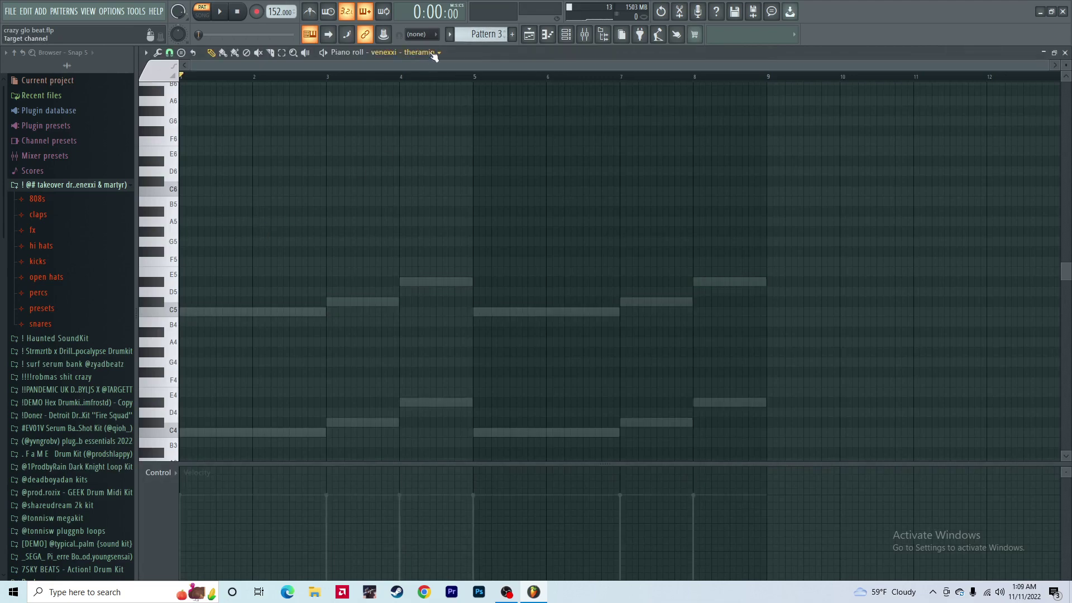
pyautogui.click(433, 54)
pyautogui.click(414, 140)
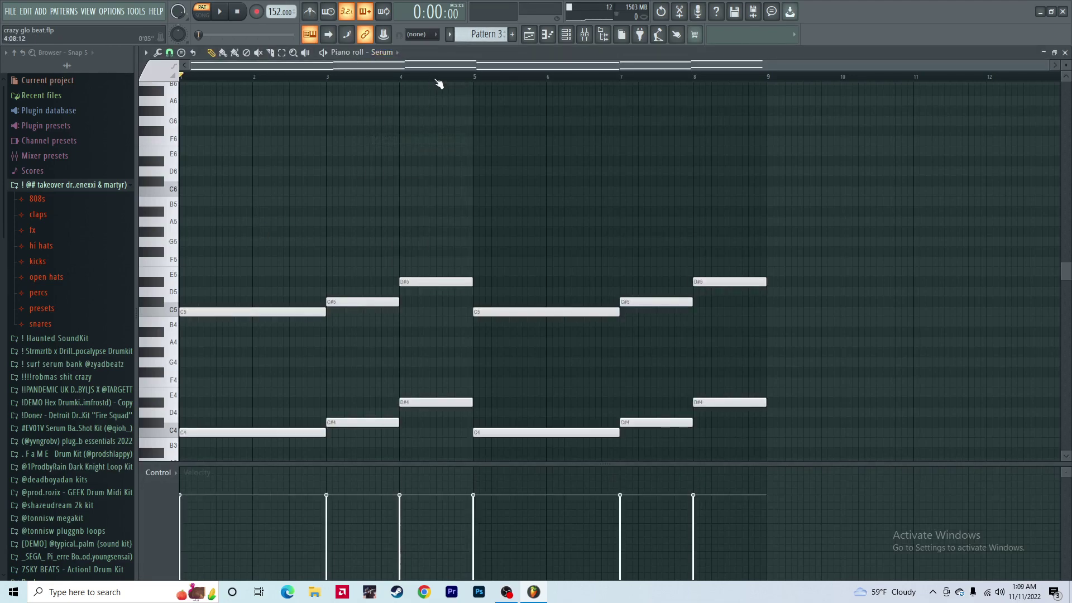
pyautogui.scroll(-2, 462, 126)
pyautogui.press('space')
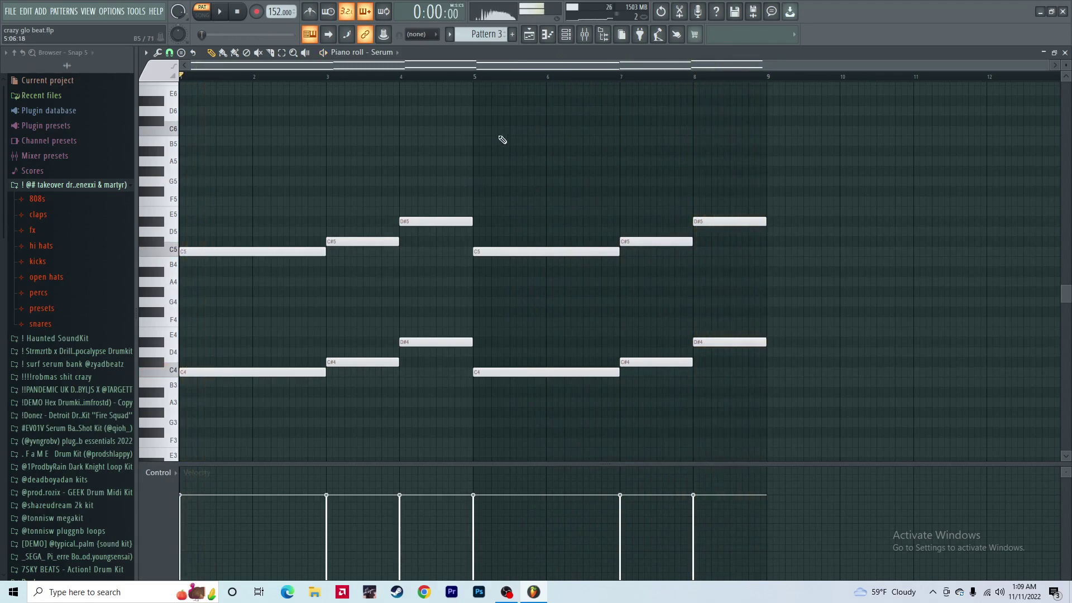
# Examine the Serum lead - airforce preset's envelopes, LFOs, effects and modulation matrix, then close the synth.
pyautogui.click(398, 53)
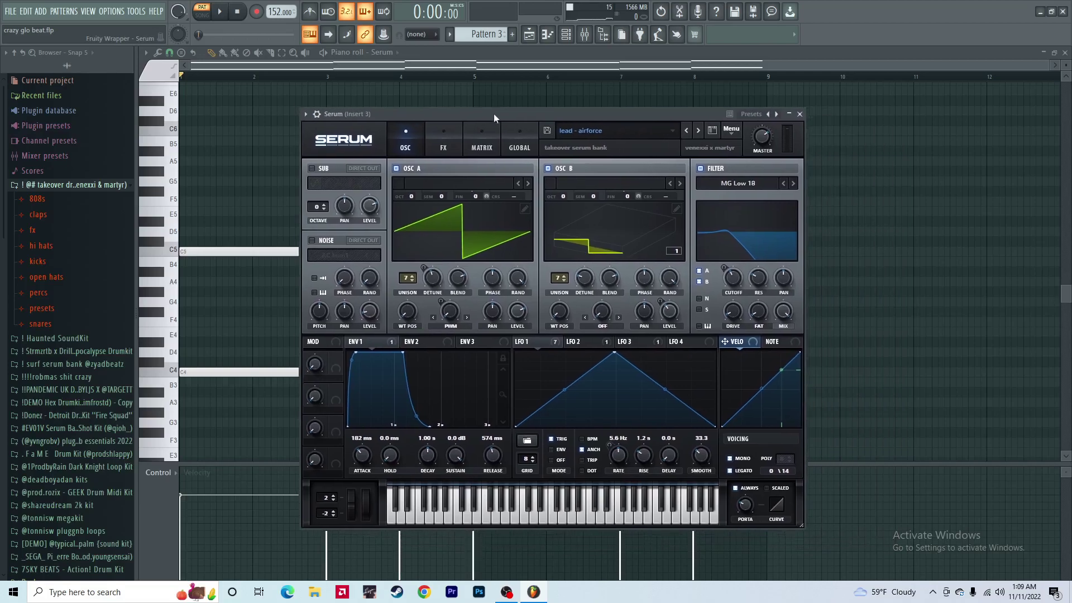
pyautogui.moveTo(494, 113); pyautogui.dragTo(456, 81)
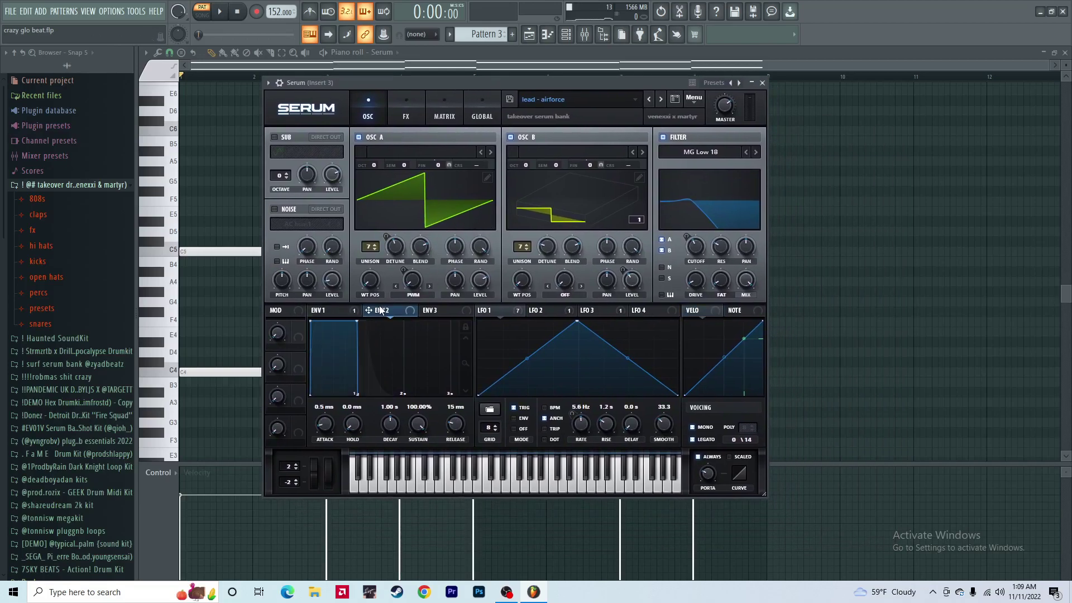
pyautogui.click(334, 314)
pyautogui.click(550, 310)
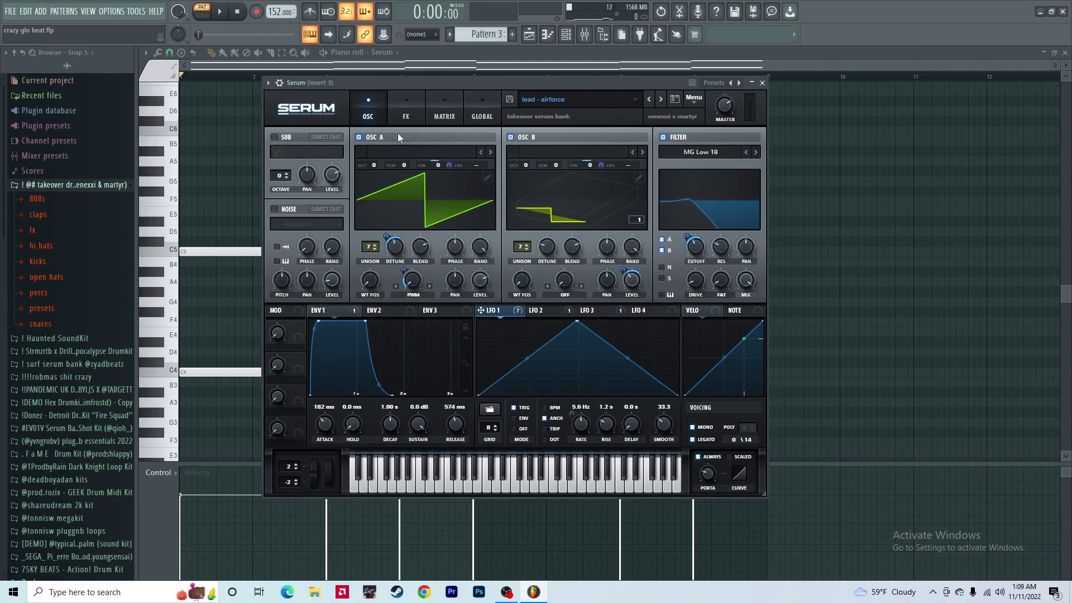
pyautogui.click(401, 105)
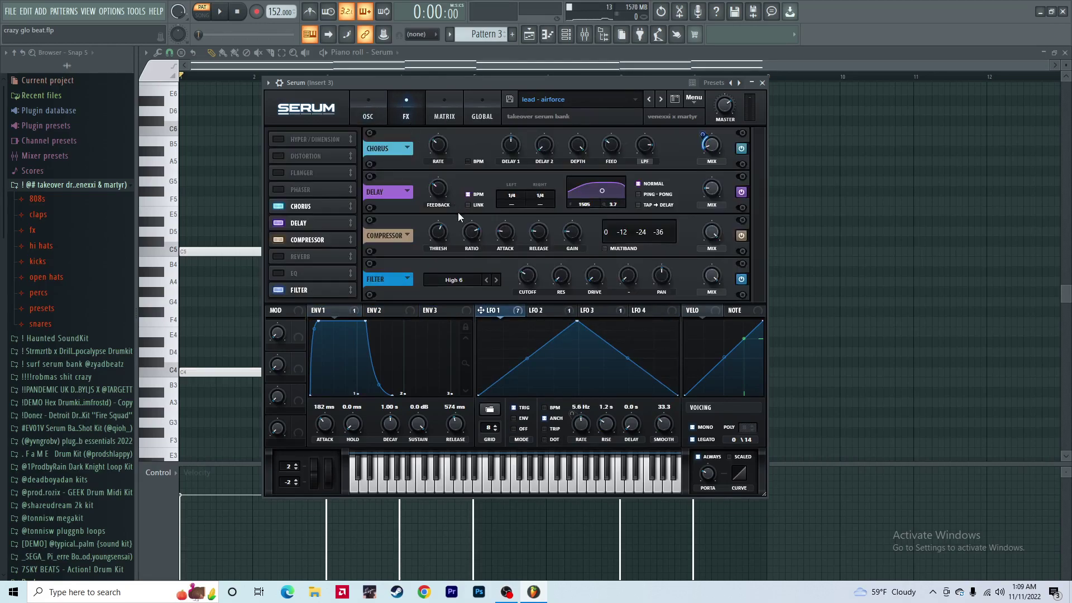
pyautogui.click(446, 107)
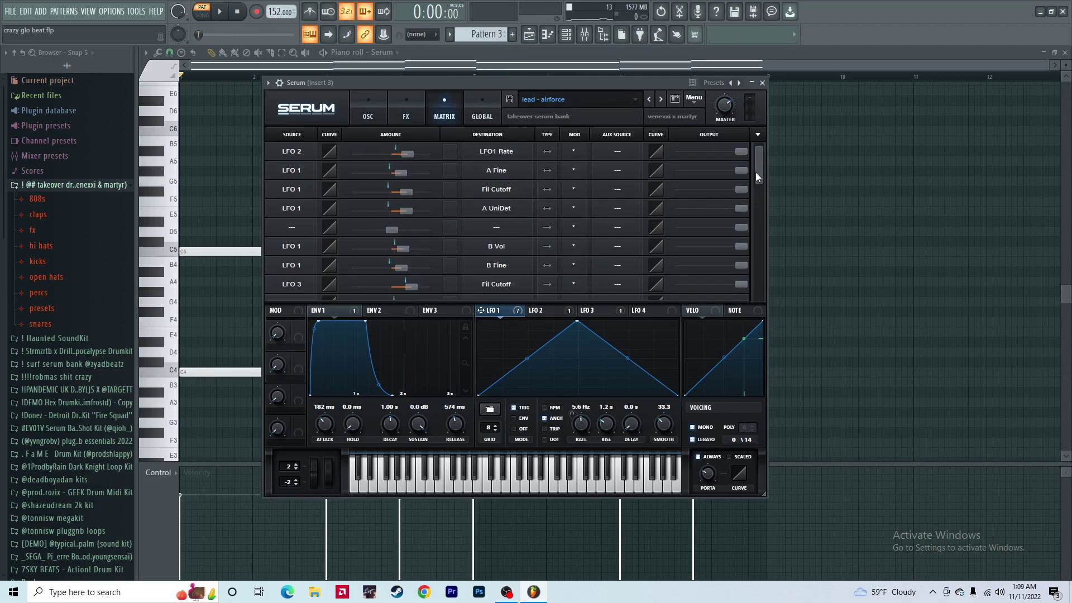
pyautogui.moveTo(757, 170)
pyautogui.mouseDown()
pyautogui.moveTo(759, 193)
pyautogui.moveTo(762, 159)
pyautogui.mouseUp()
pyautogui.click(385, 115)
pyautogui.click(763, 83)
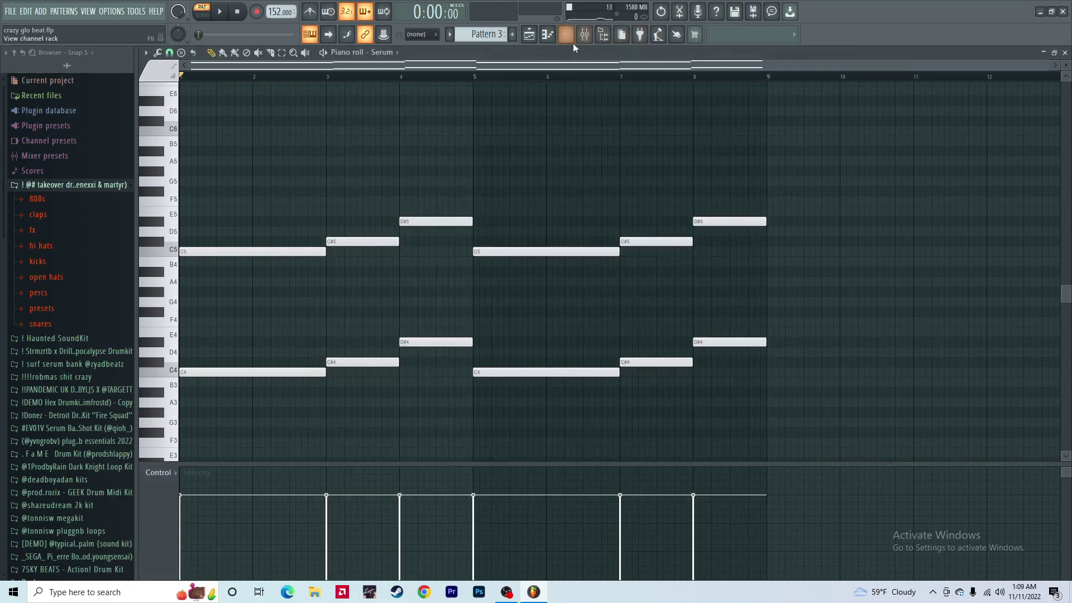
# Inspect the Fruity parametric EQ 2 and the Effectrix pattern on mixer Insert 3.
pyautogui.click(592, 37)
pyautogui.click(996, 143)
pyautogui.click(638, 184)
pyautogui.click(973, 87)
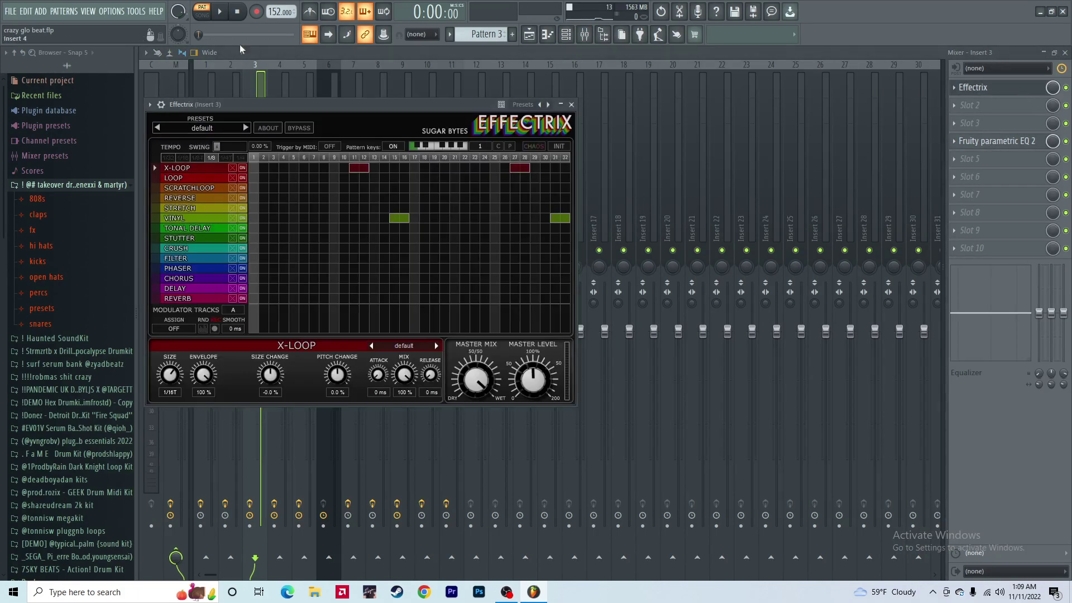
pyautogui.click(571, 105)
pyautogui.click(970, 90)
pyautogui.click(572, 105)
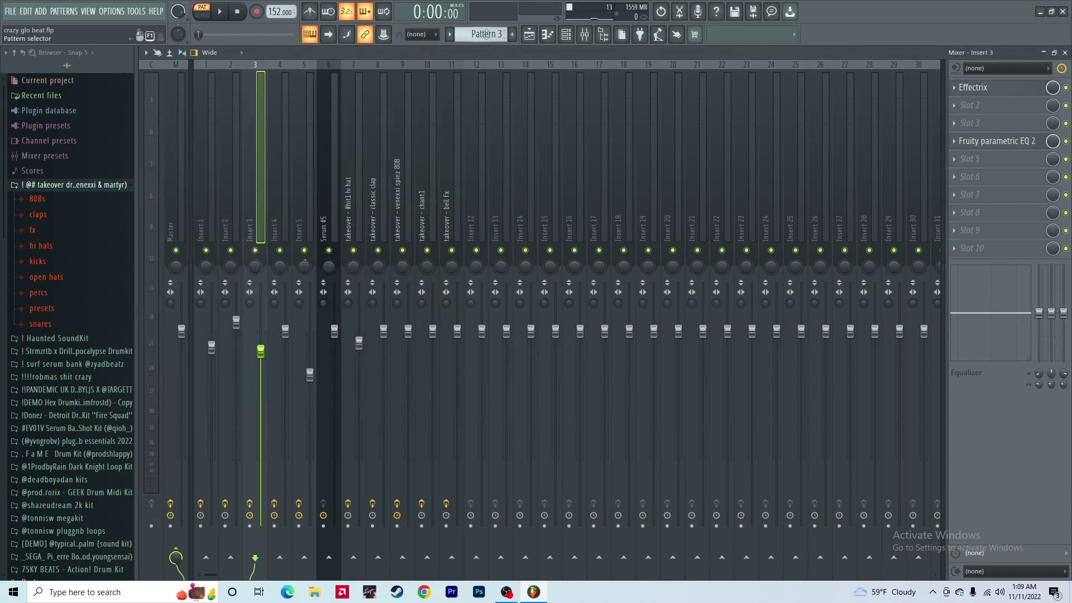
# Switch to Pattern 4, show the Serum #2 notes in the piano roll and play them.
pyautogui.press('F7')
pyautogui.scroll(-1, 486, 35)
pyautogui.click(382, 52)
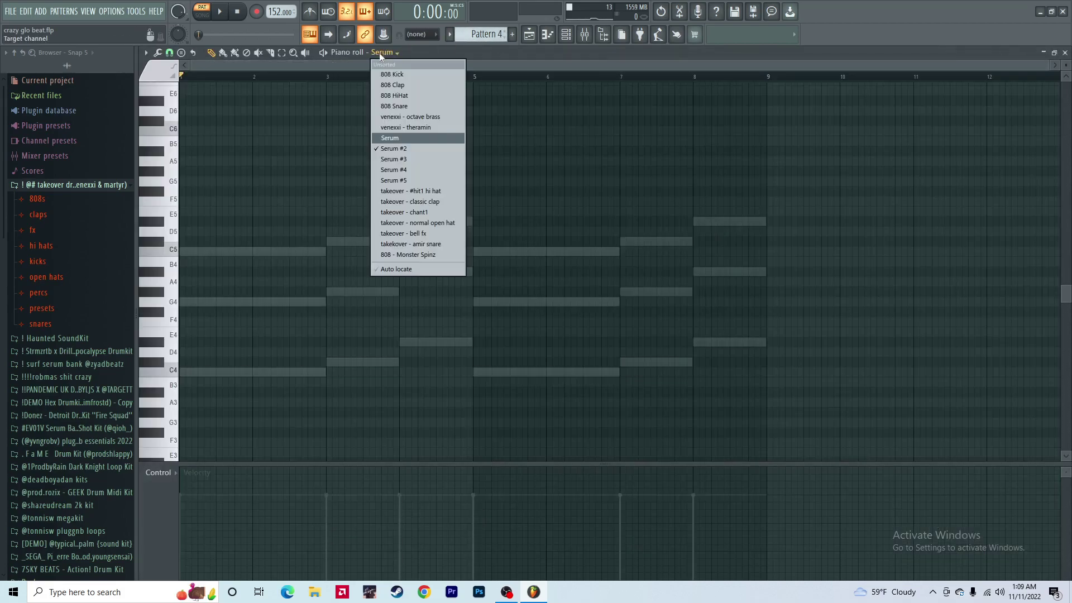
pyautogui.click(381, 150)
pyautogui.press('space')
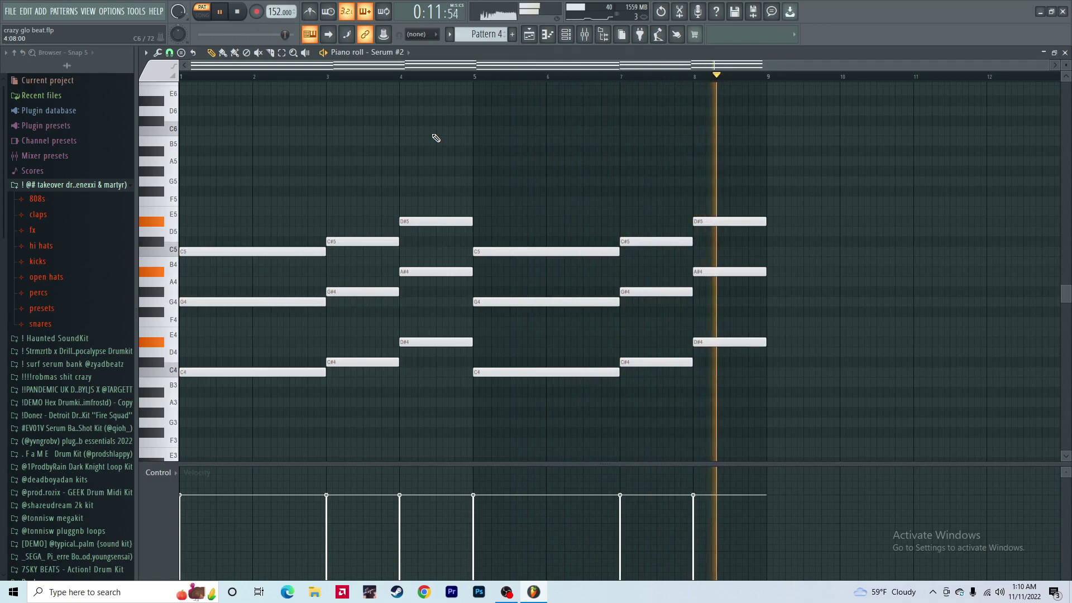
# Inspect the Effectrix sequence on mixer Insert 4 and return to the piano roll.
pyautogui.click(584, 35)
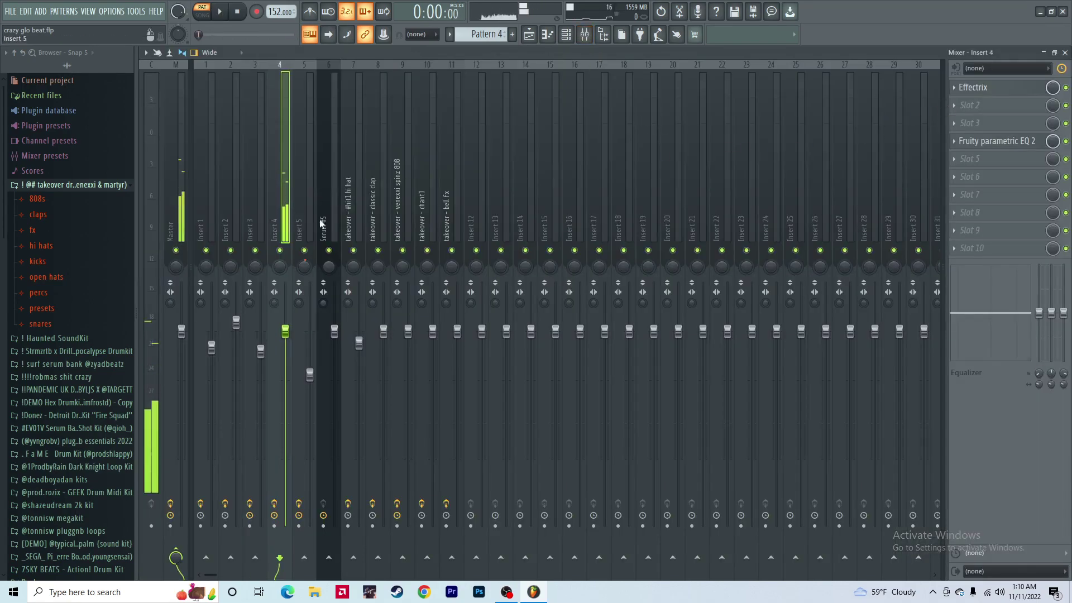
pyautogui.click(980, 88)
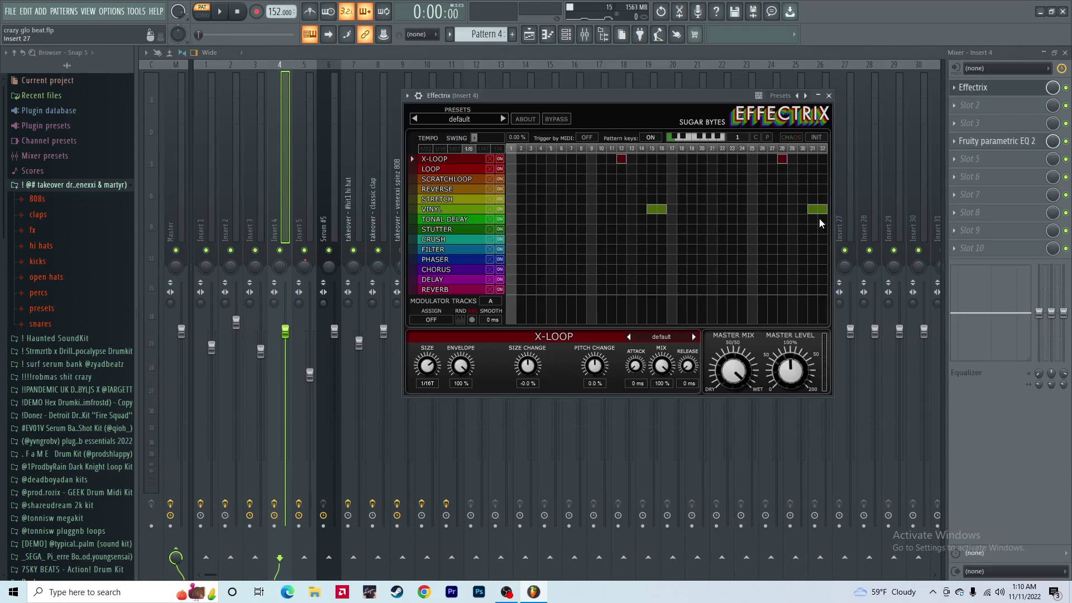
pyautogui.click(829, 96)
pyautogui.click(585, 35)
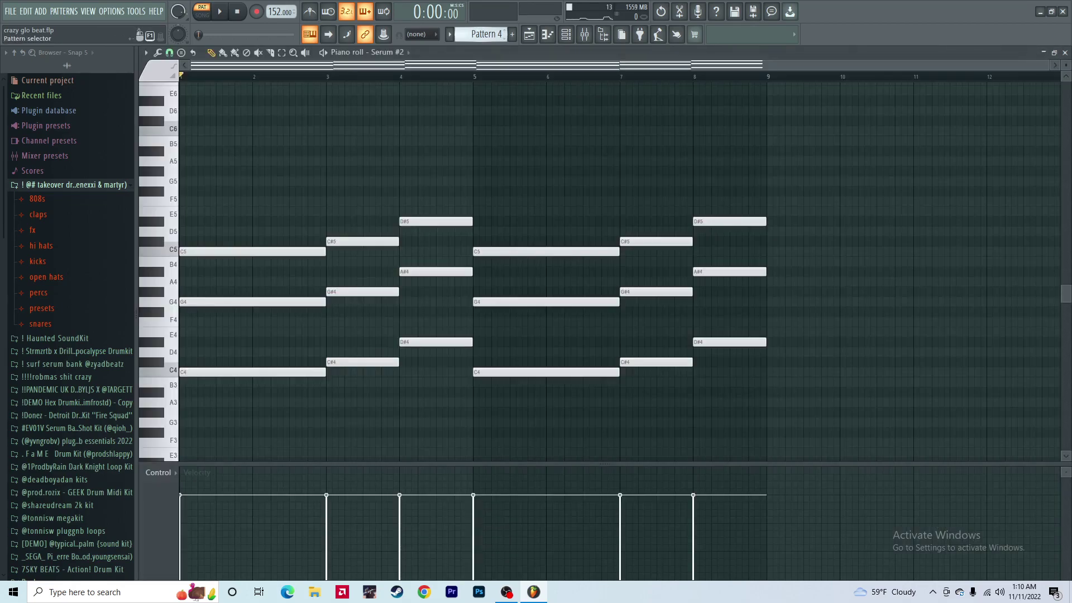
# Open Serum #2 with the Synth - Insomnia preset and review LFOs 1 to 4.
pyautogui.click(407, 55)
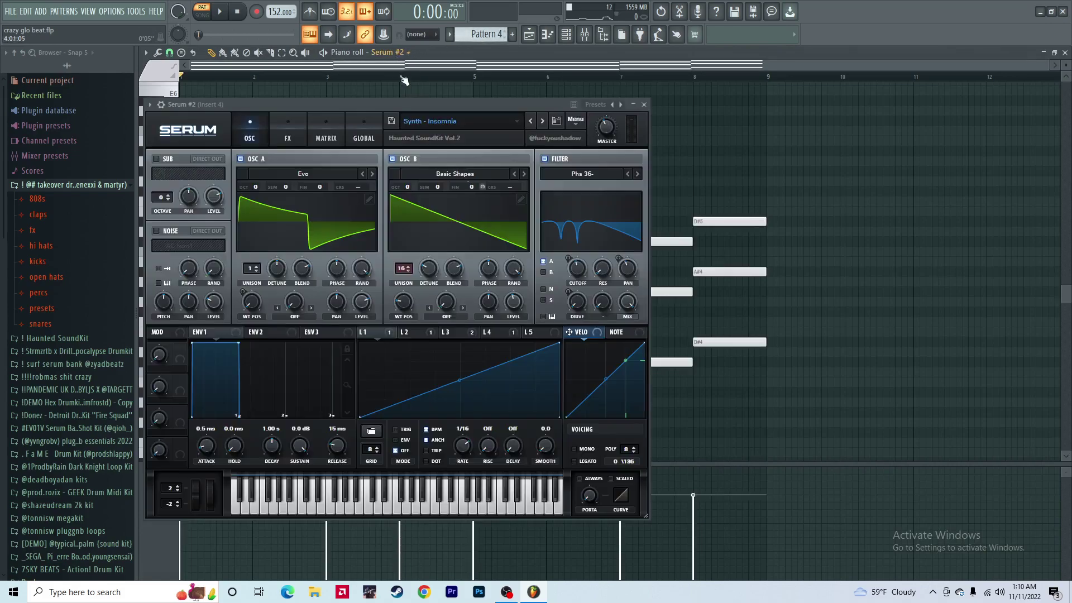
pyautogui.moveTo(440, 129); pyautogui.dragTo(597, 106)
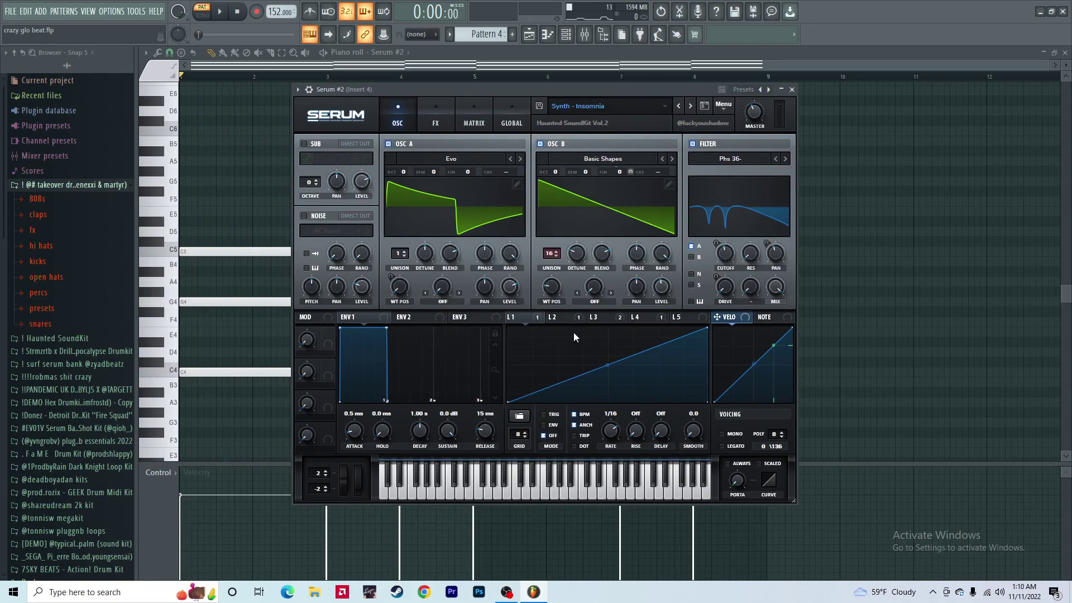
pyautogui.click(569, 317)
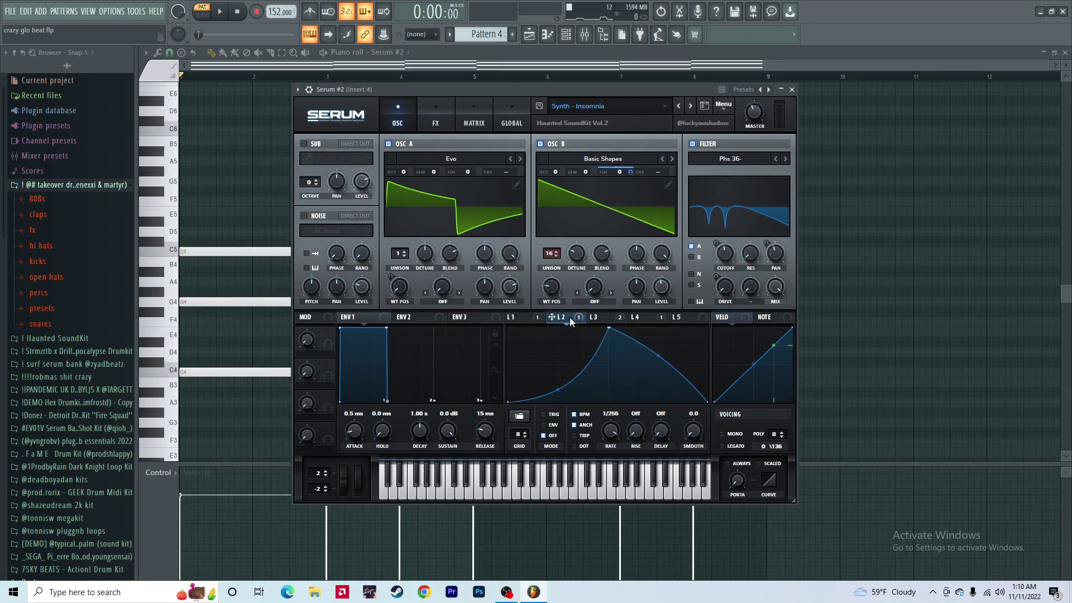
pyautogui.click(601, 314)
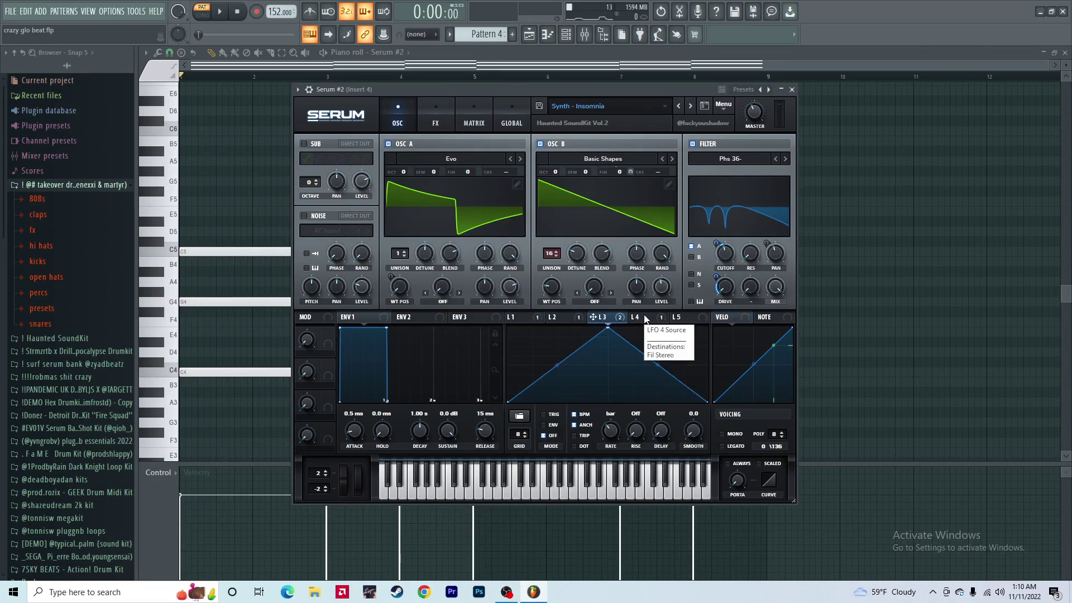
pyautogui.click(644, 317)
pyautogui.click(522, 317)
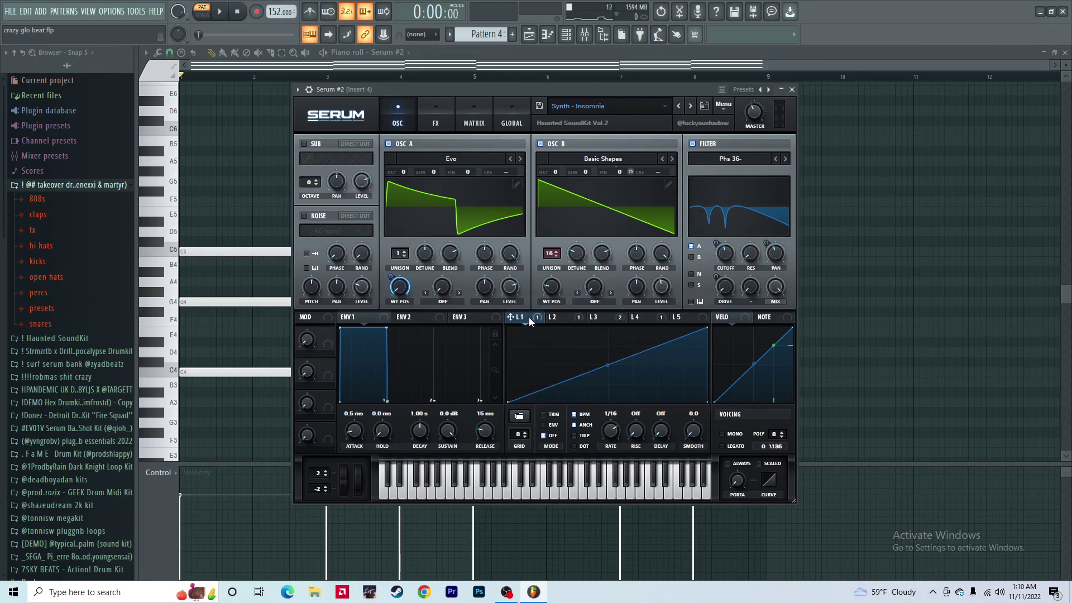
# Review the effects rack and modulation matrix of the Synth - Insomnia preset and close Serum #2.
pyautogui.click(428, 108)
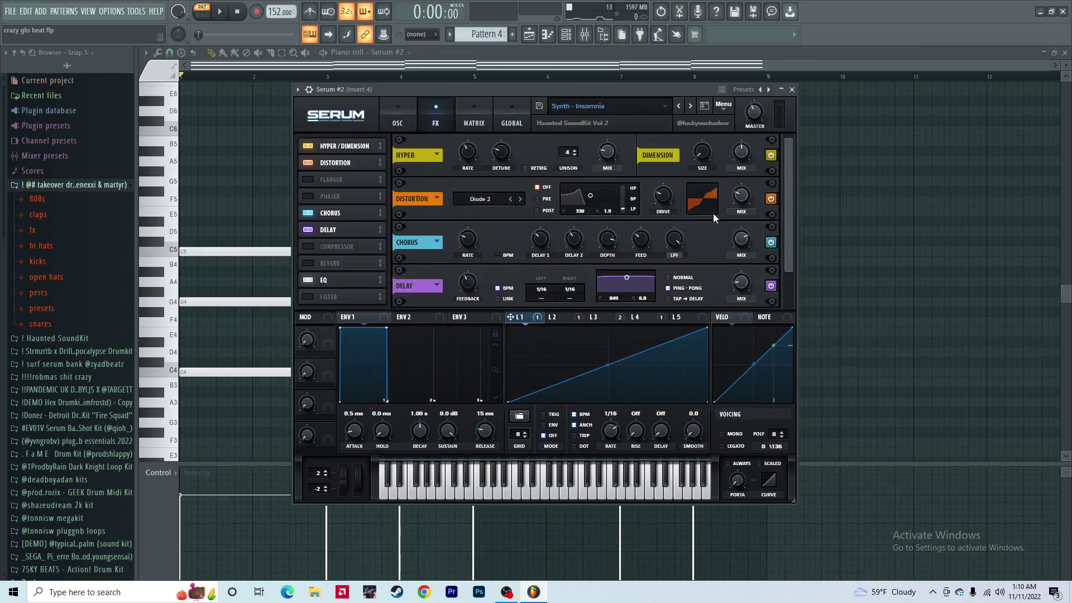
pyautogui.scroll(-2, 791, 235)
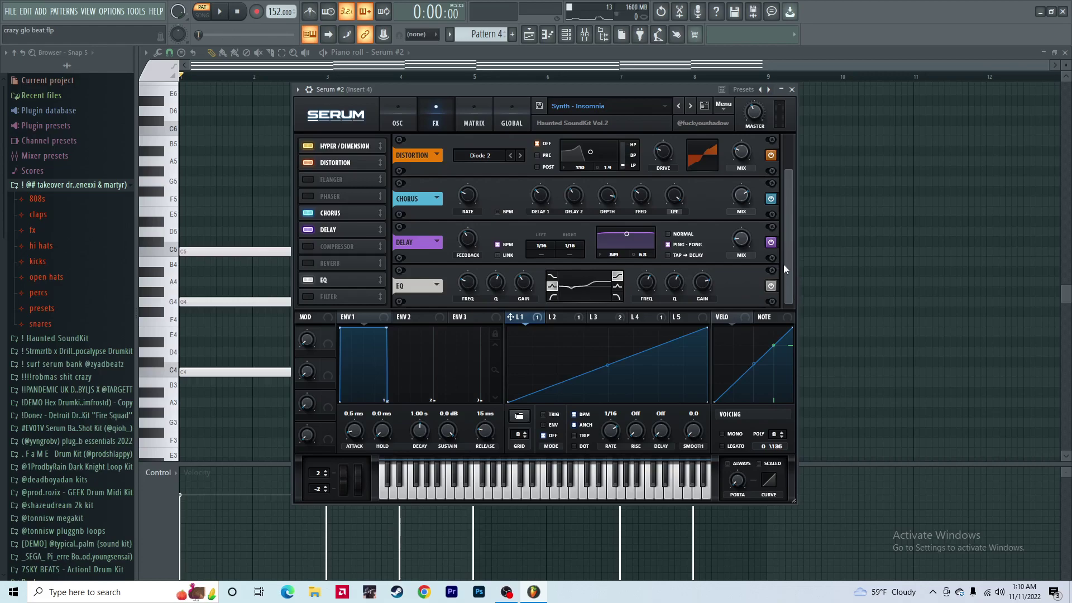
pyautogui.scroll(2, 785, 268)
pyautogui.click(470, 109)
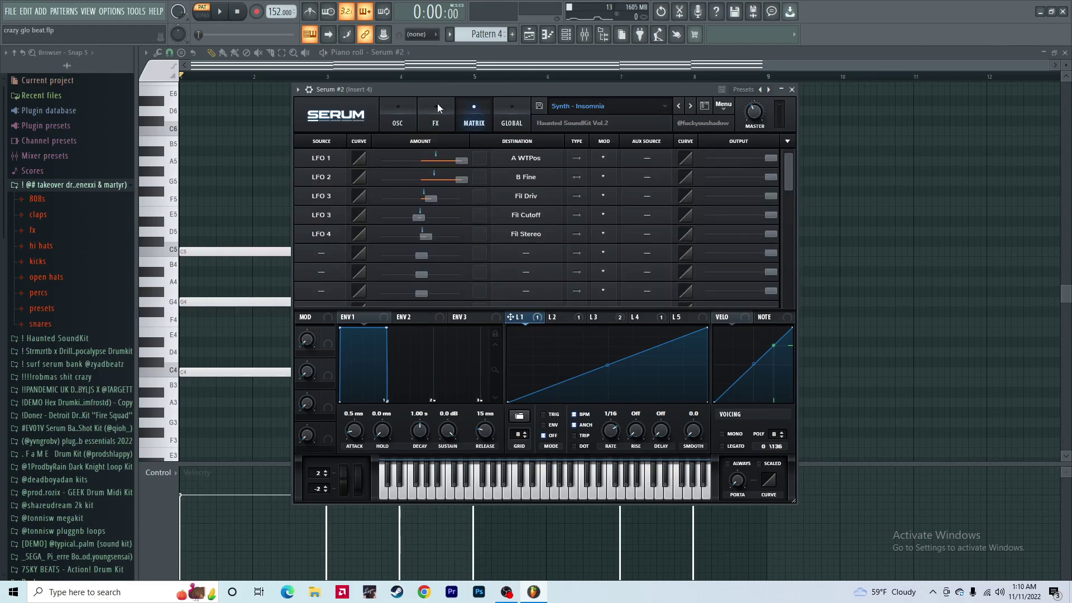
pyautogui.click(397, 115)
pyautogui.click(792, 91)
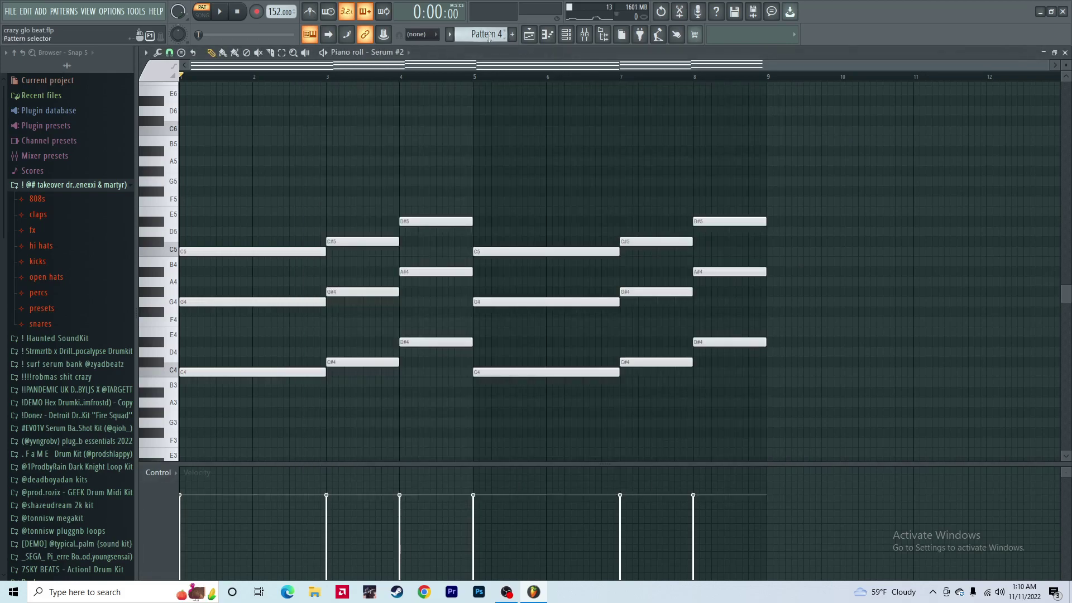
# Switch to Pattern 5, show the Serum #3 notes in the piano roll and audition them.
pyautogui.scroll(-1, 489, 34)
pyautogui.click(391, 52)
pyautogui.click(394, 159)
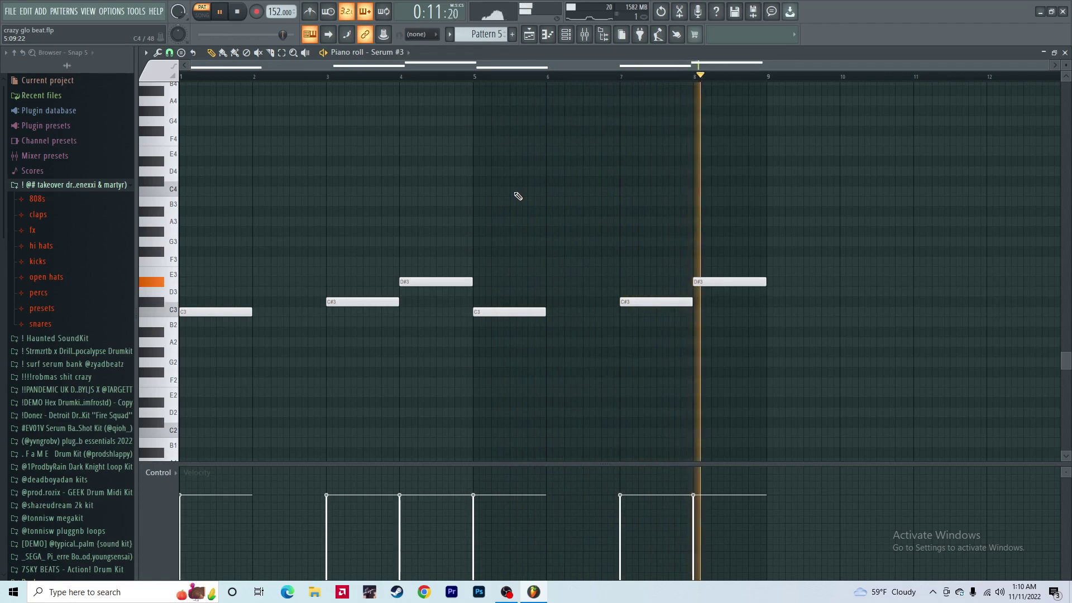
pyautogui.press('space')
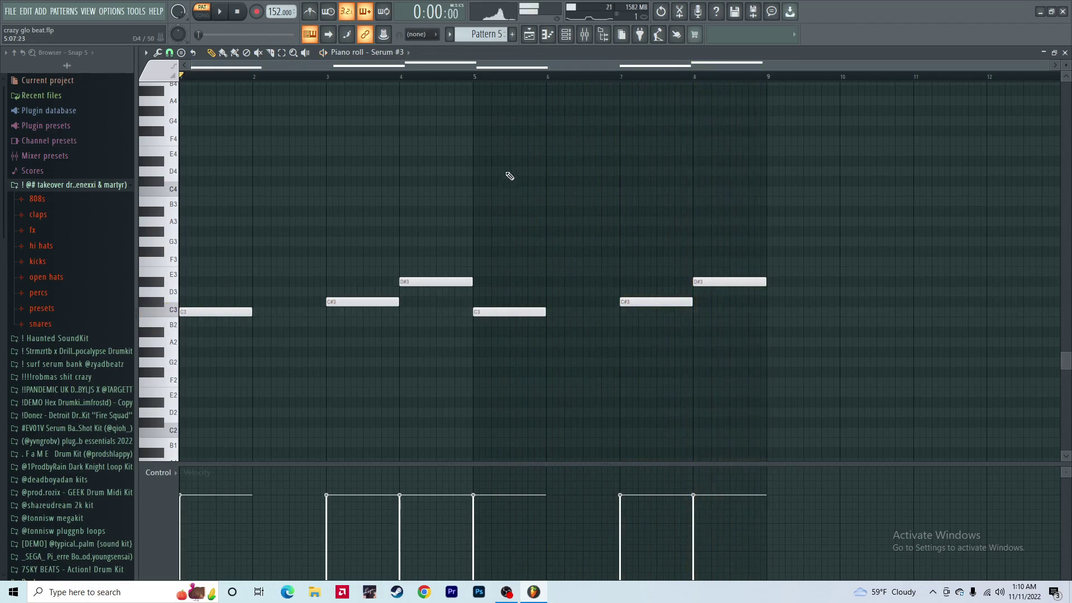
# Open Serum #3 with the FX - Take Off preset and review its LFO 4 and LFO 1 shapes.
pyautogui.click(407, 56)
pyautogui.moveTo(615, 79); pyautogui.dragTo(574, 79)
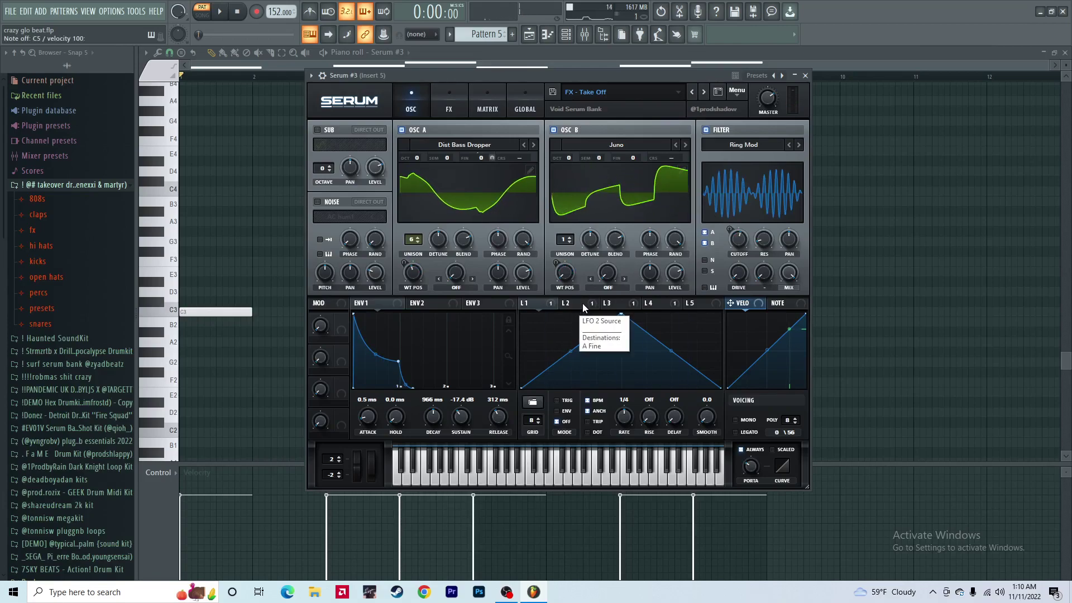
pyautogui.click(658, 304)
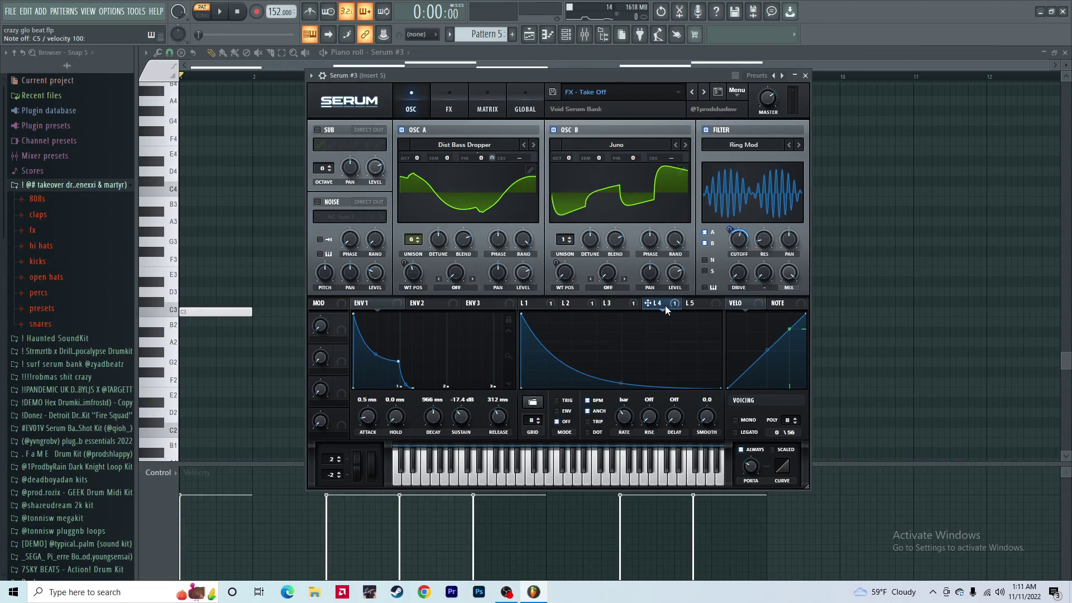
pyautogui.click(530, 303)
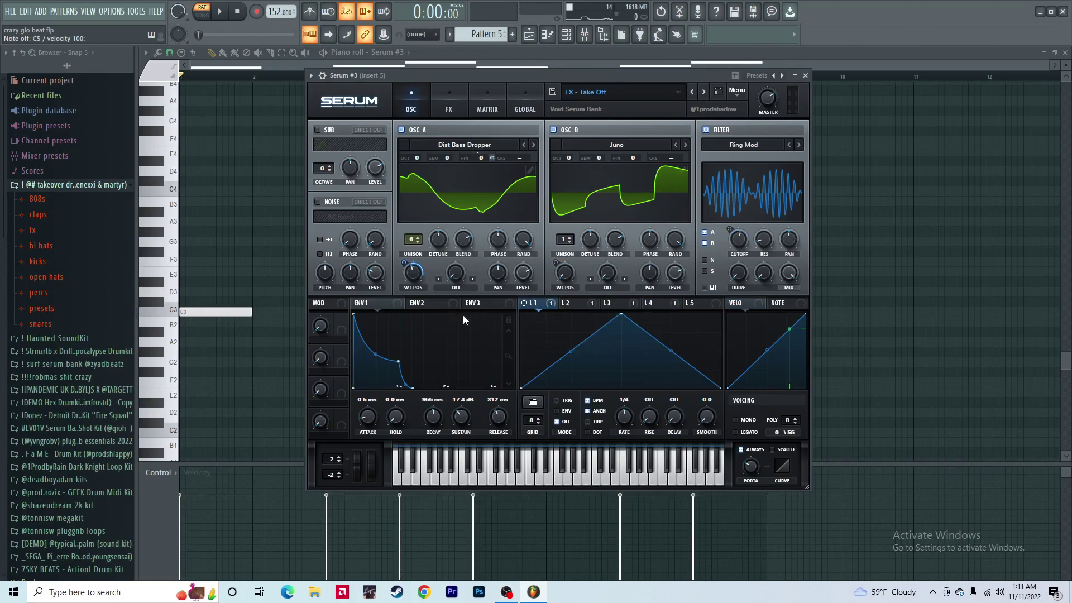
# Review the effects page and modulation matrix of the FX - Take Off preset and close Serum #3.
pyautogui.click(451, 110)
pyautogui.click(489, 114)
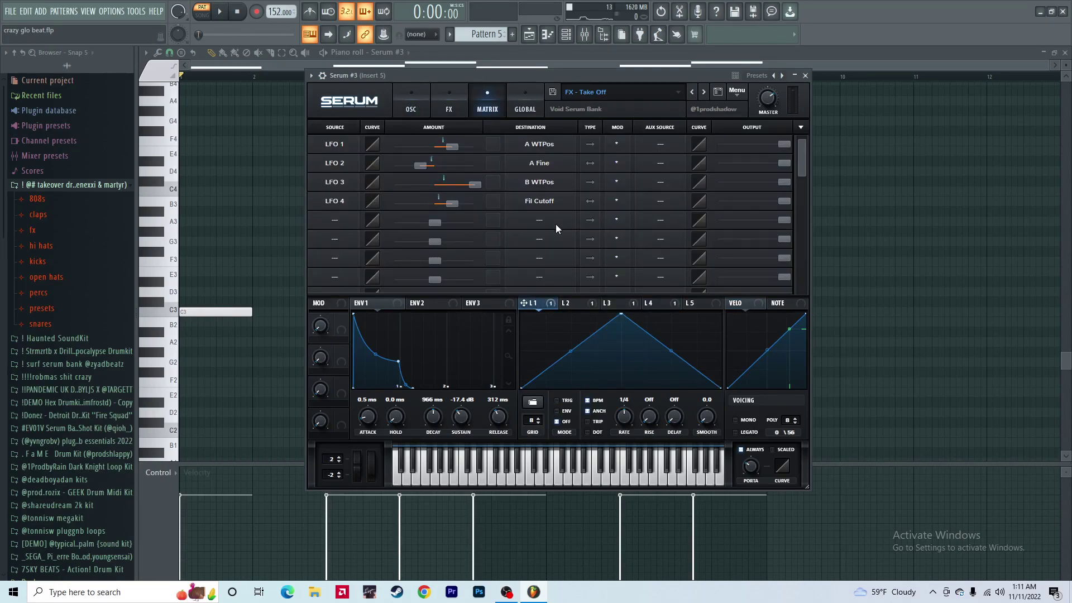
pyautogui.click(420, 96)
pyautogui.click(805, 75)
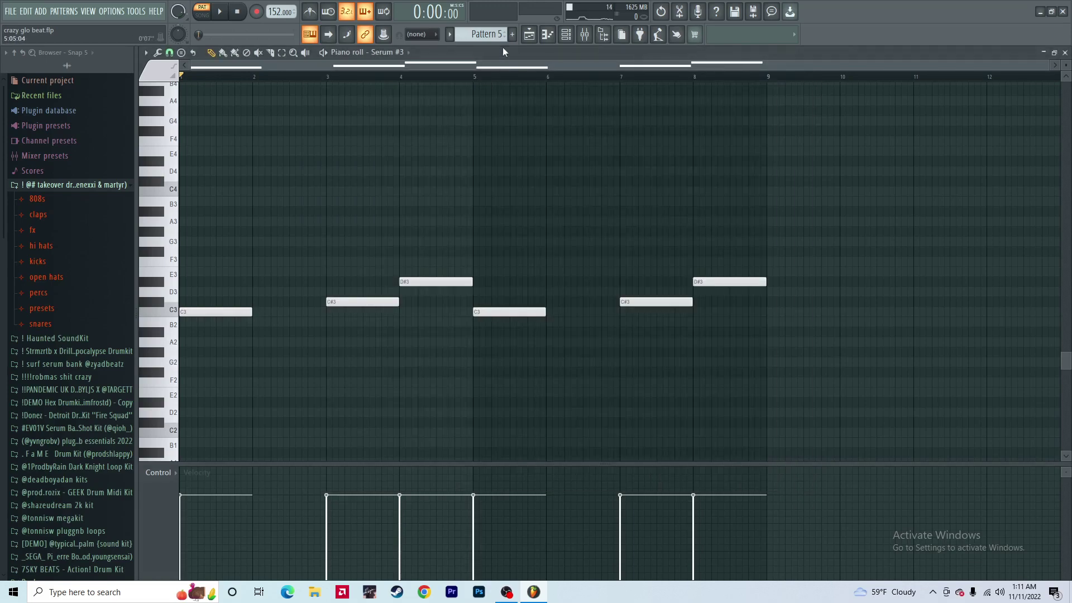
# Switch to Pattern 6, show the takeover - #hit1 hi hat notes in the piano roll and audition them.
pyautogui.press('F4')
pyautogui.scroll(5, 430, 167)
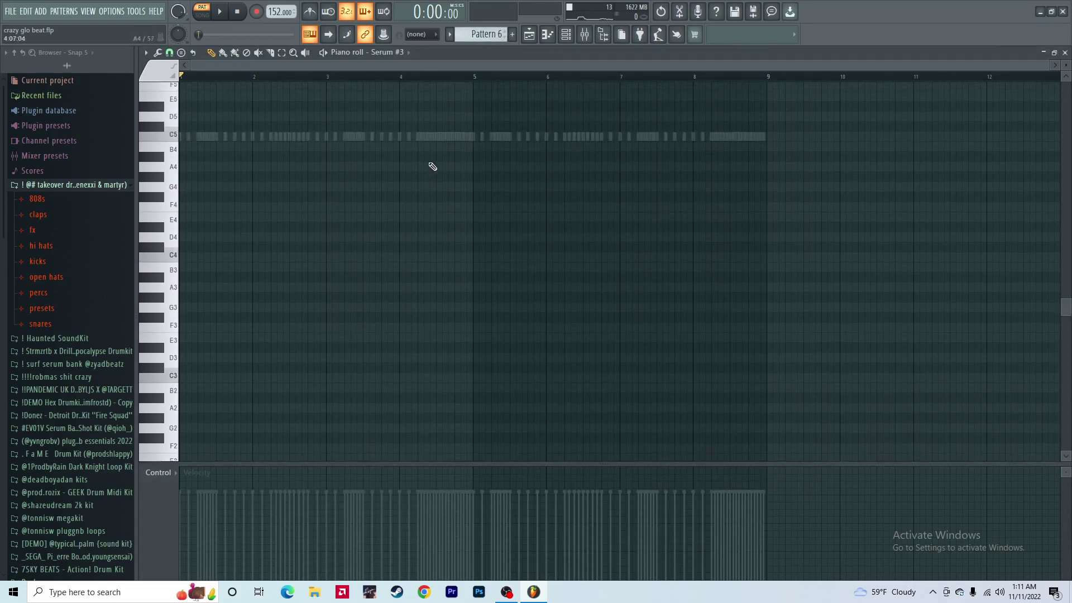
pyautogui.click(389, 52)
pyautogui.click(403, 190)
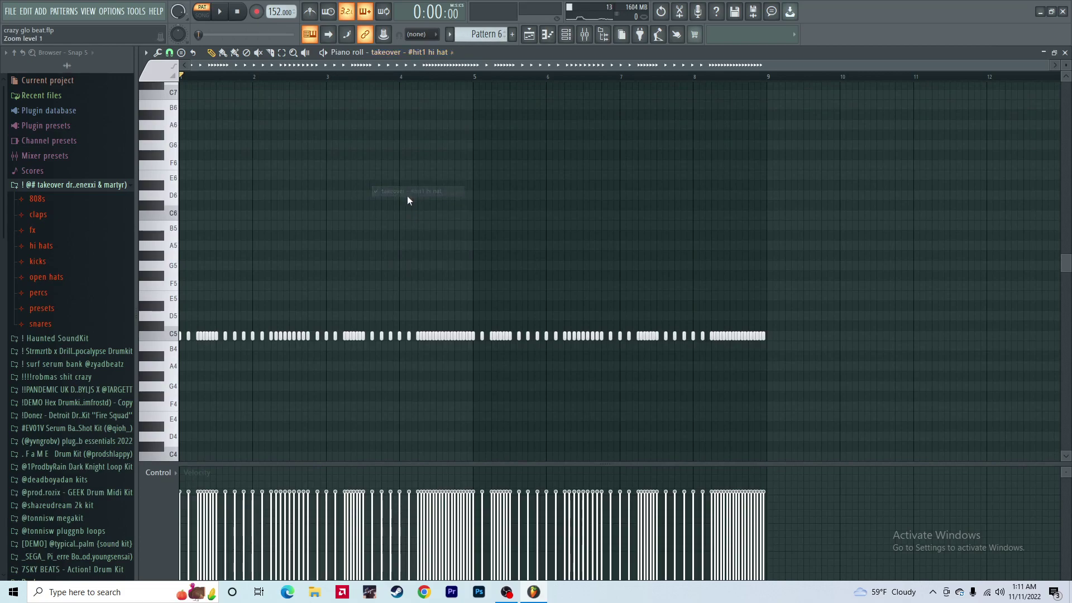
pyautogui.press('space')
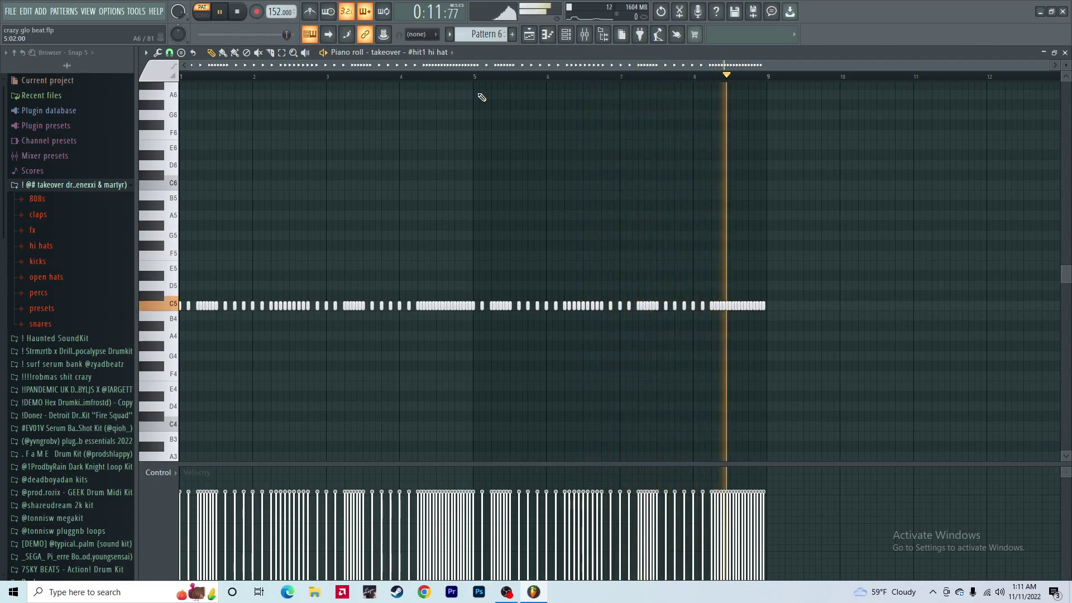
pyautogui.press('space')
# Move the high-pass band of Fruity parametric EQ 2 on the #hit1 hi hat mixer track to about 1290 Hz during playback.
pyautogui.click(584, 42)
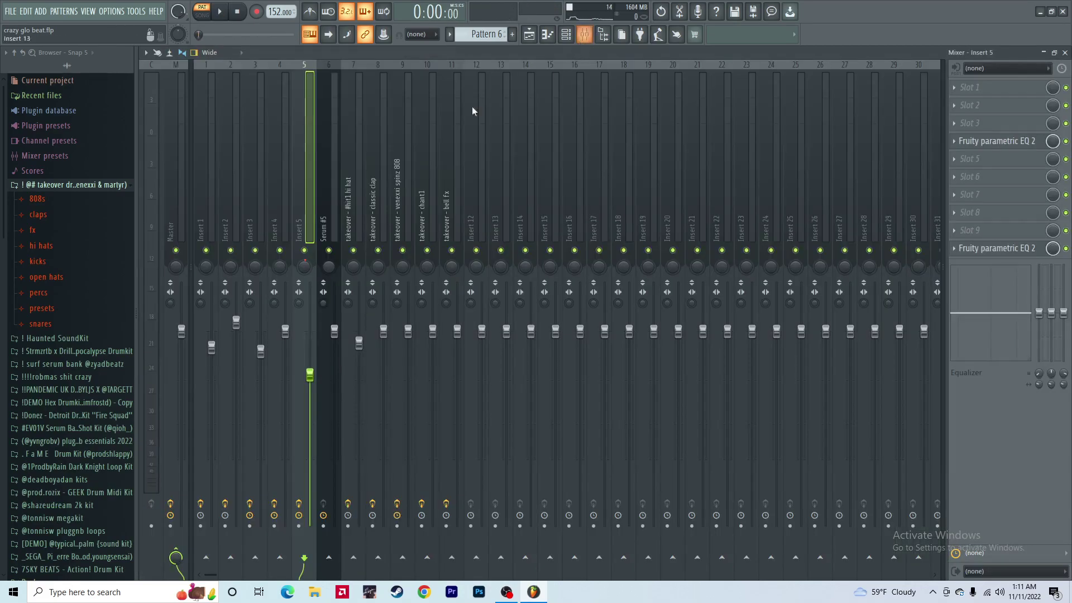
pyautogui.click(349, 232)
pyautogui.press('space')
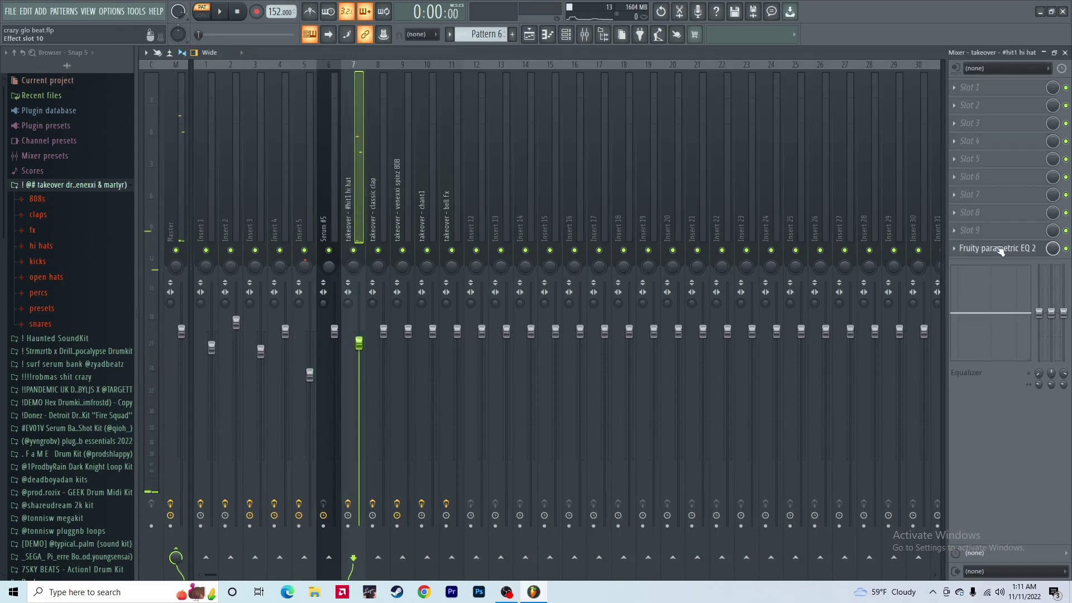
pyautogui.click(996, 248)
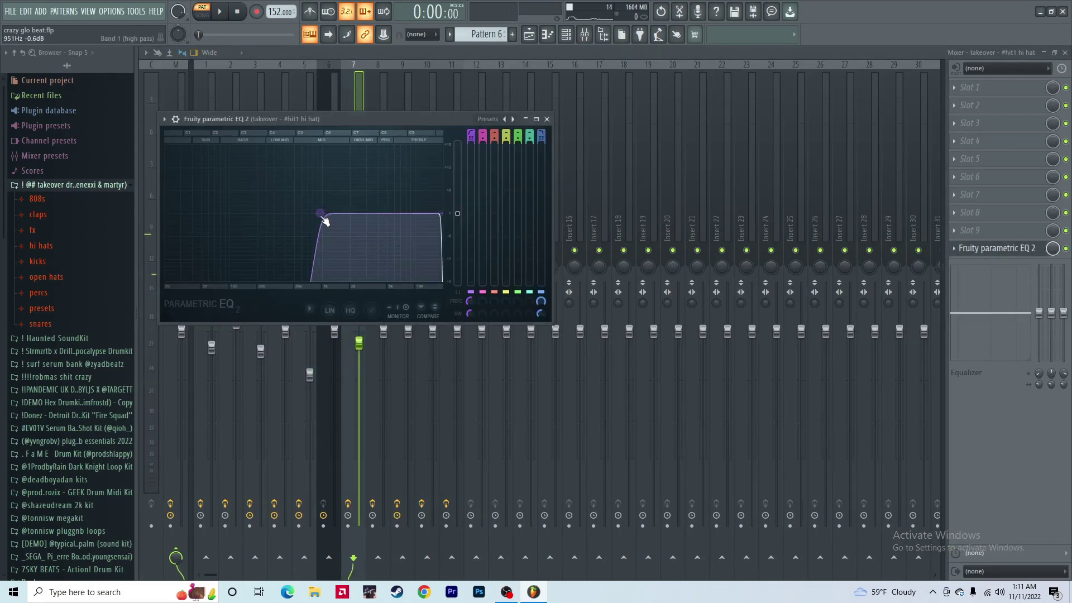
pyautogui.press('space')
pyautogui.moveTo(299, 213); pyautogui.dragTo(283, 213)
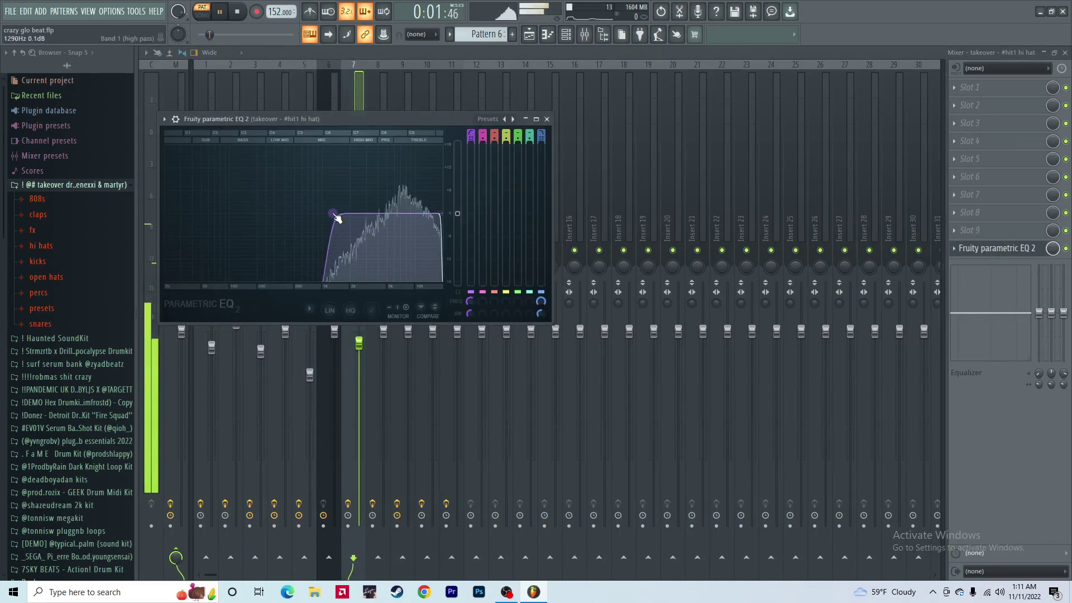
pyautogui.click(547, 119)
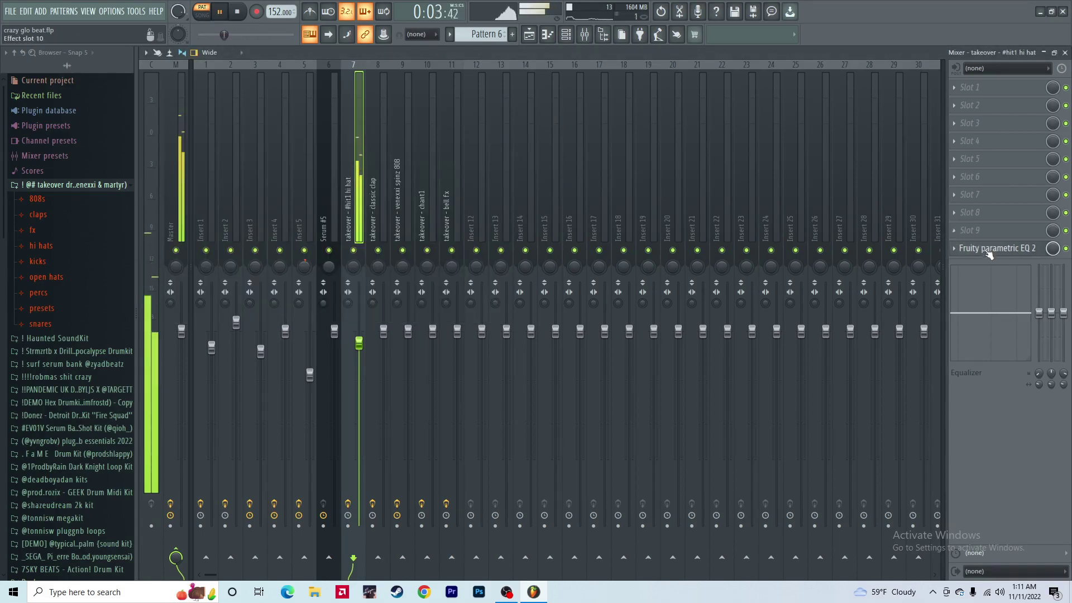
pyautogui.click(988, 252)
pyautogui.click(547, 119)
pyautogui.press('space')
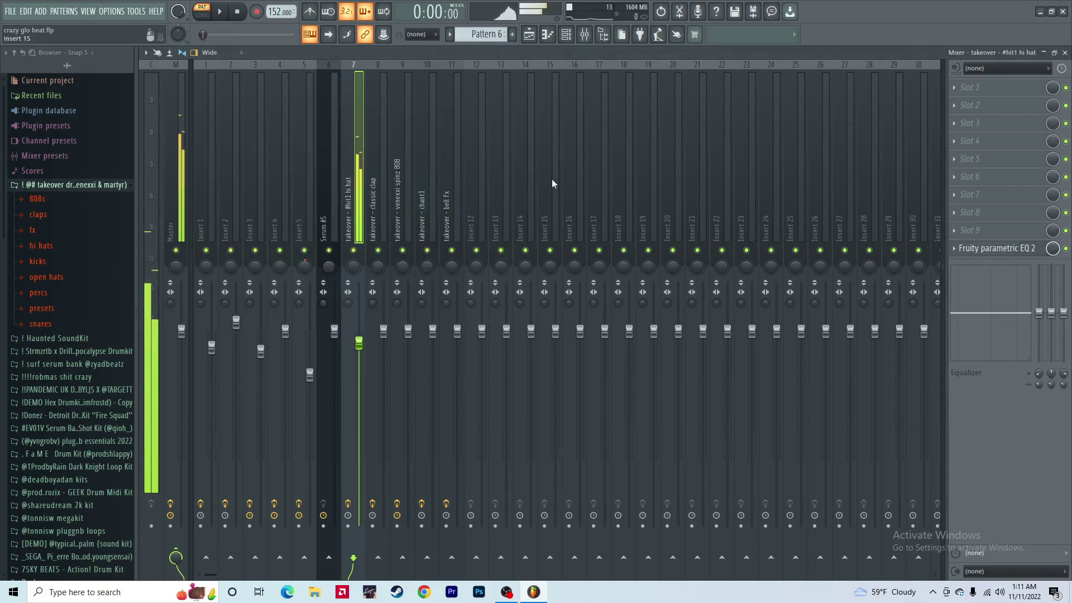
# Switch to Pattern 7, show the takeover - classic clap notes in the piano roll and audition them.
pyautogui.press('F7')
pyautogui.click(411, 53)
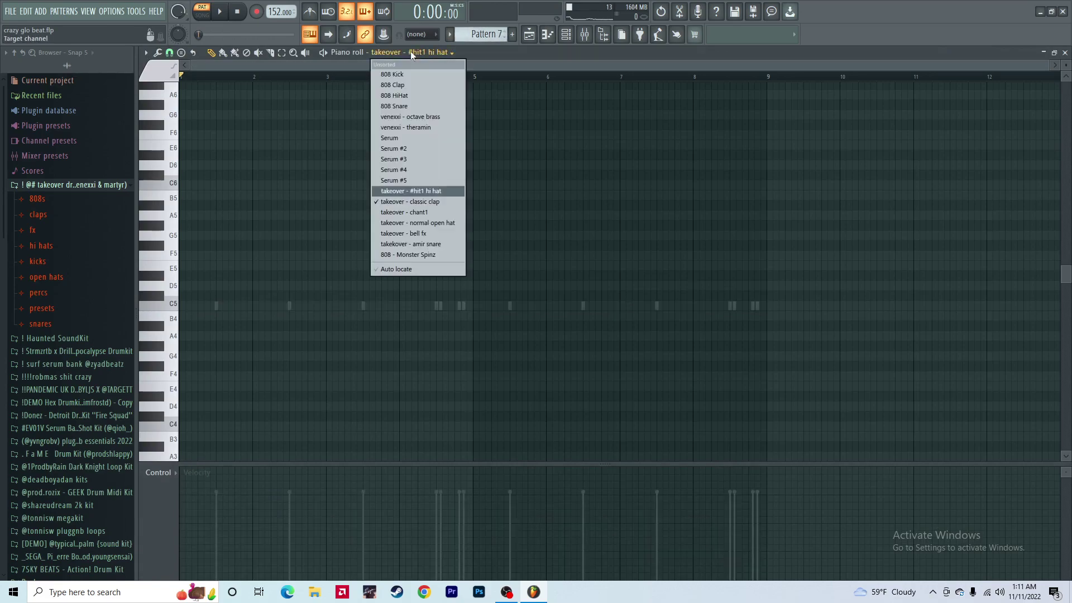
pyautogui.click(426, 203)
pyautogui.press('space')
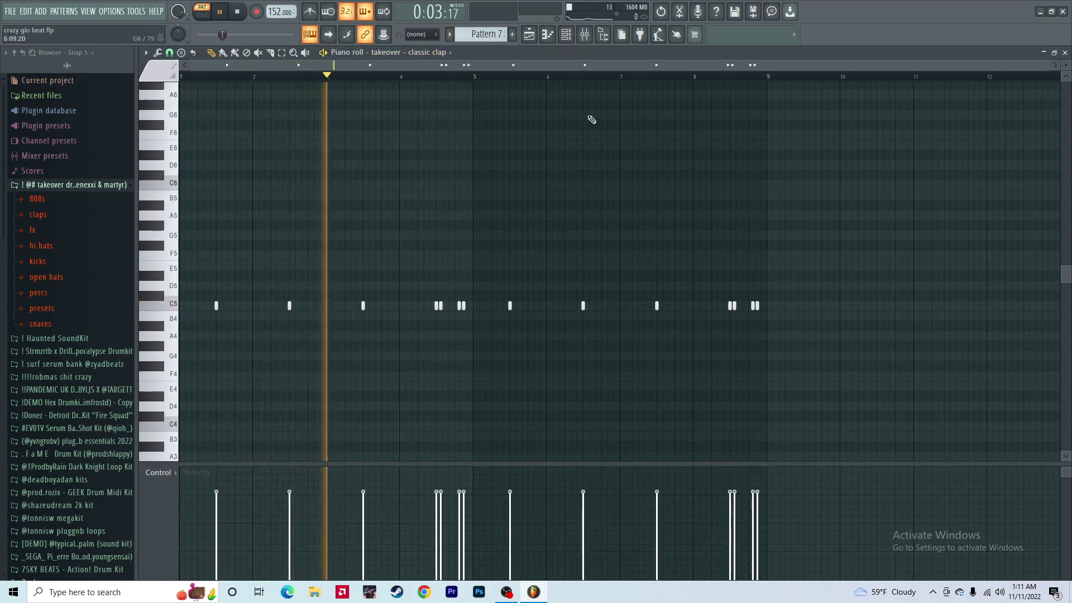
pyautogui.rightClick(513, 202)
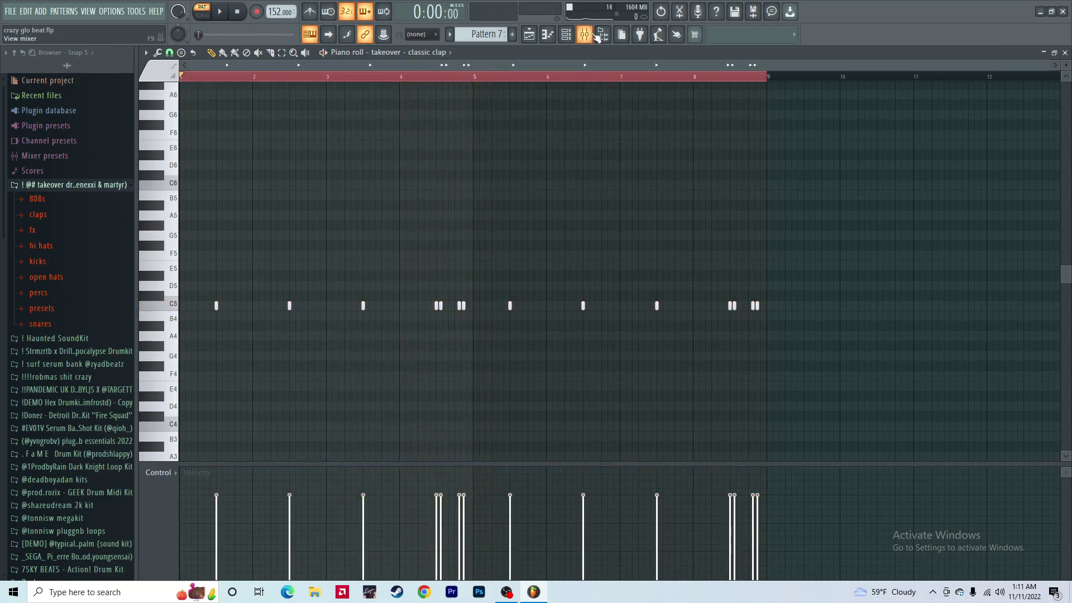
# Inspect Fruity parametric EQ 2 on the classic clap mixer track and return to the piano roll.
pyautogui.click(596, 35)
pyautogui.click(369, 230)
pyautogui.click(987, 248)
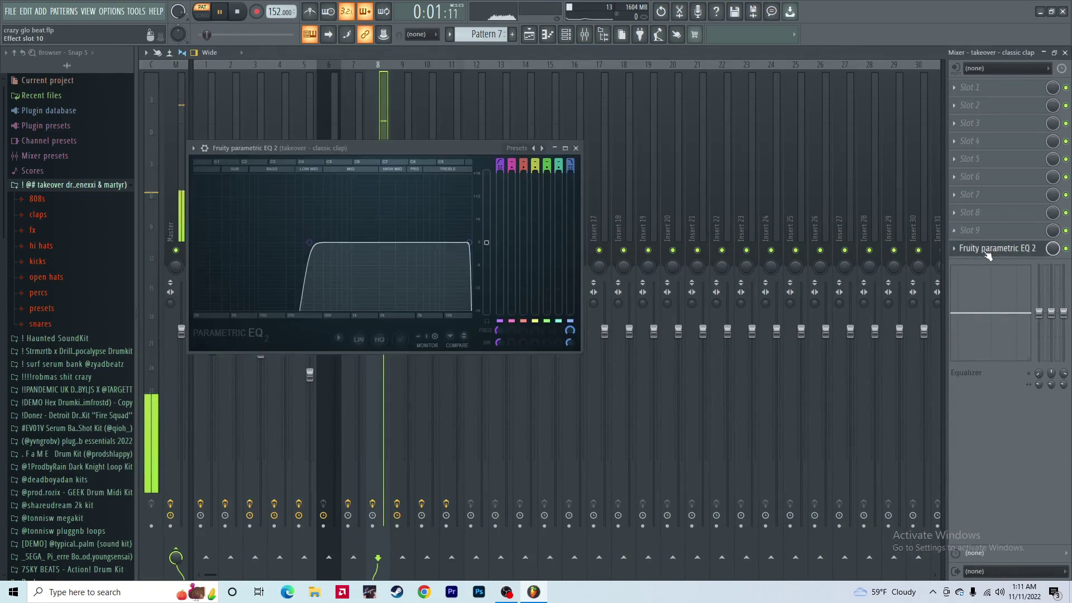
pyautogui.press('F7')
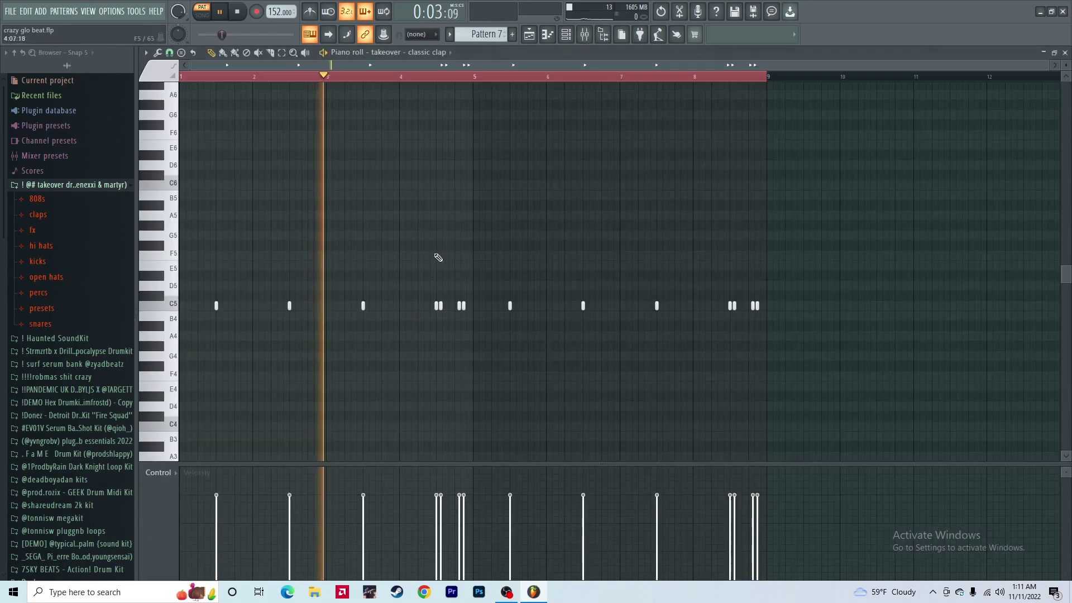
# Switch to Pattern 8, show the 808 - Monster Spinz notes in the piano roll and audition them.
pyautogui.scroll(-1, 483, 35)
pyautogui.click(437, 52)
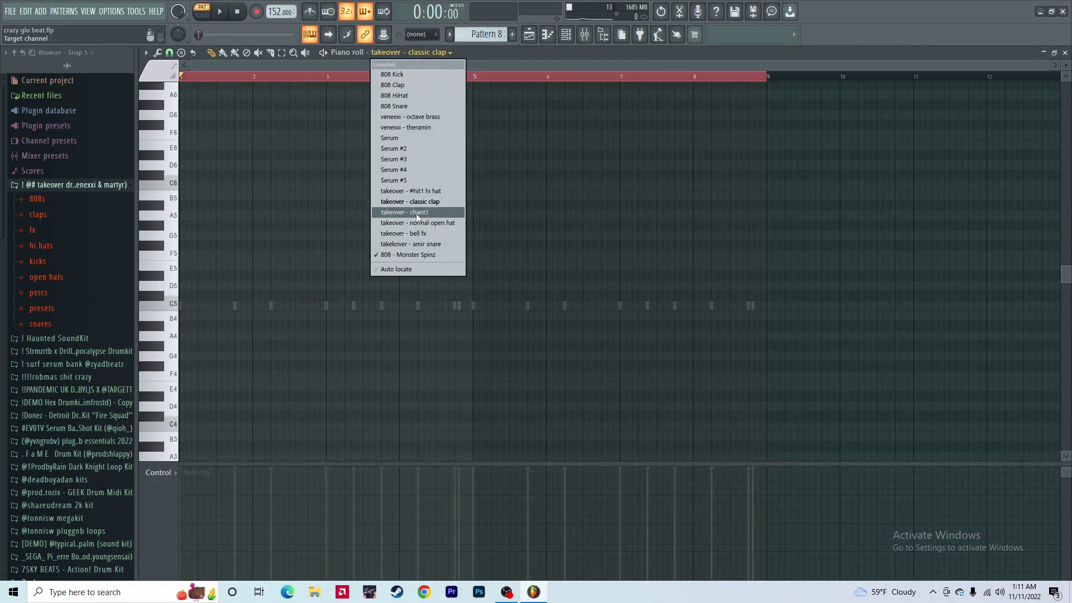
pyautogui.click(417, 255)
pyautogui.press('space')
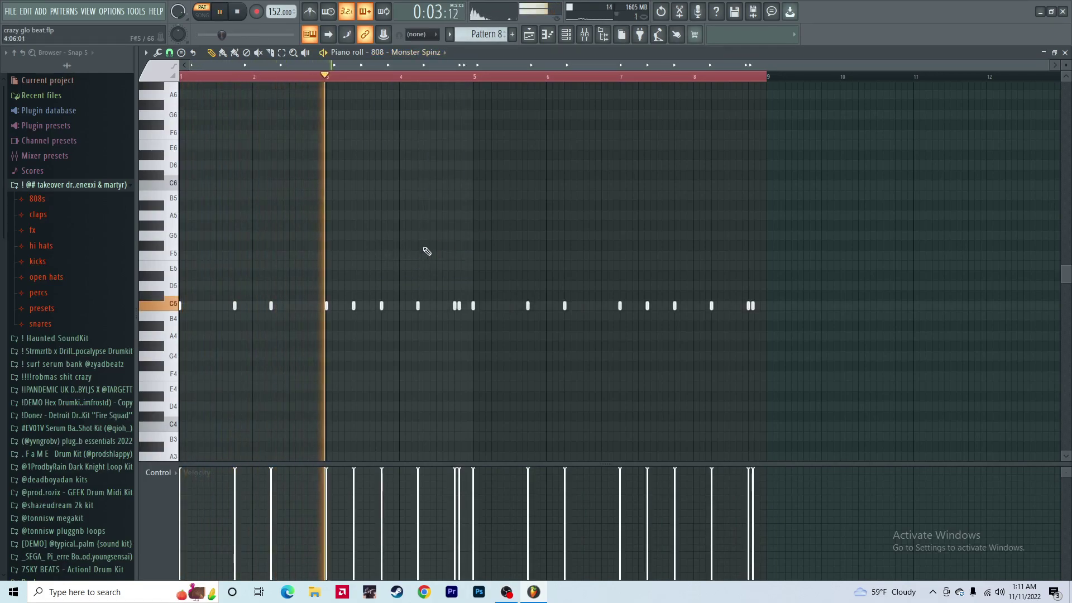
# Show the 808s folder of the Haunted SoundKit in the browser, then collapse the kit.
pyautogui.click(67, 339)
pyautogui.click(79, 353)
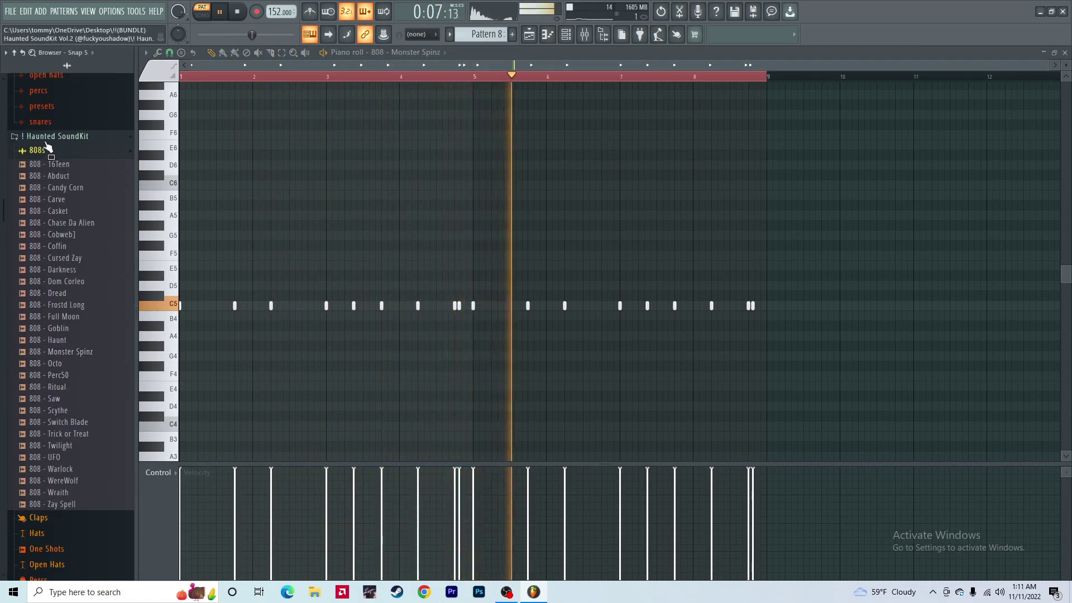
pyautogui.click(47, 142)
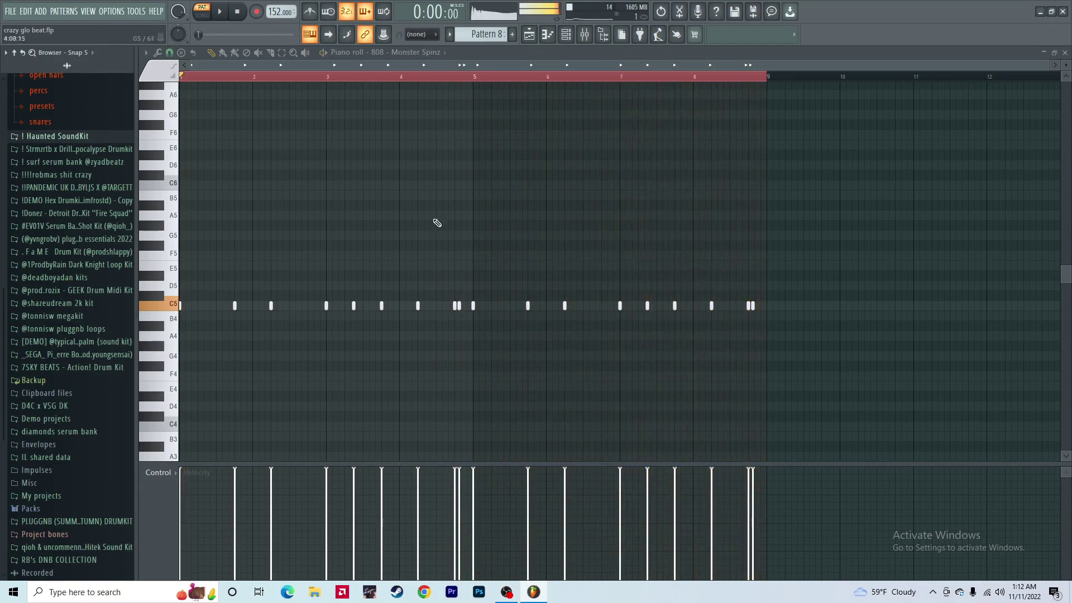
# Inspect FabFilter Pro-Q 3 and Fruity Compressor on the venexxi spinz 808 mixer track.
pyautogui.press('F9')
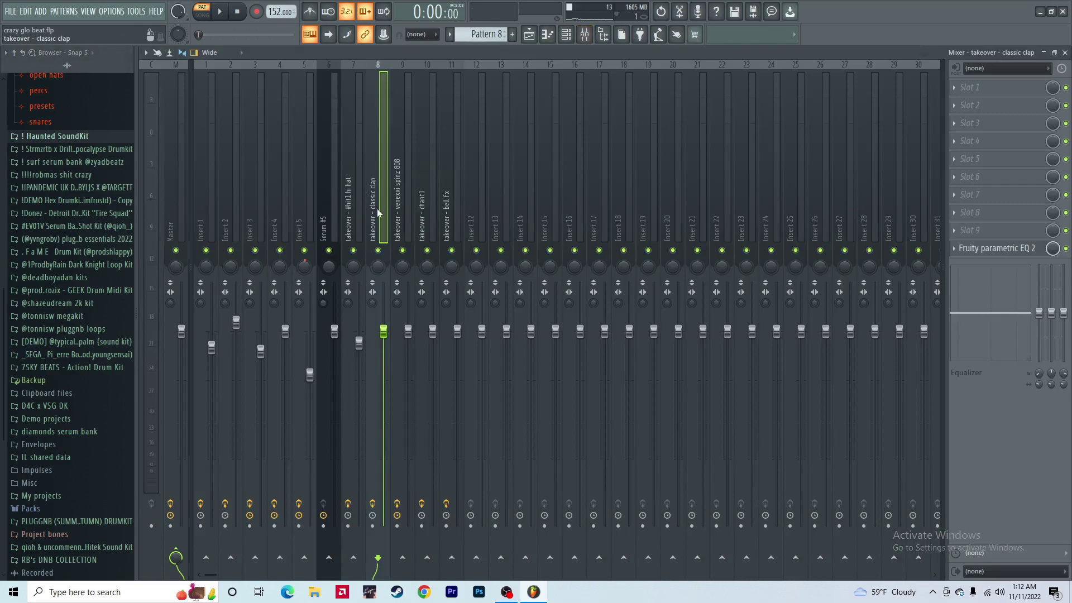
pyautogui.click(401, 222)
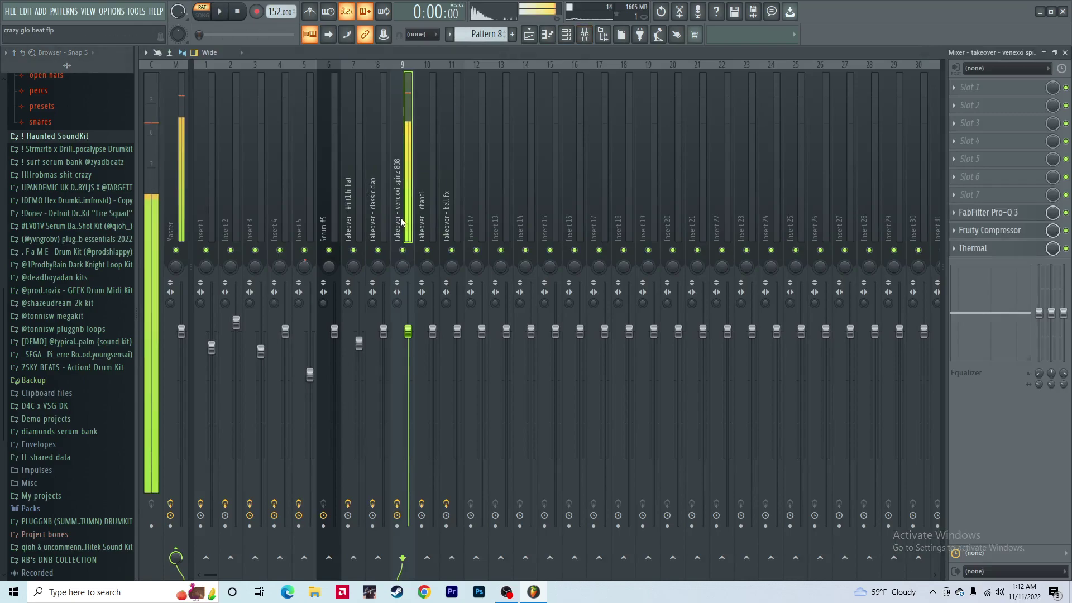
pyautogui.click(999, 215)
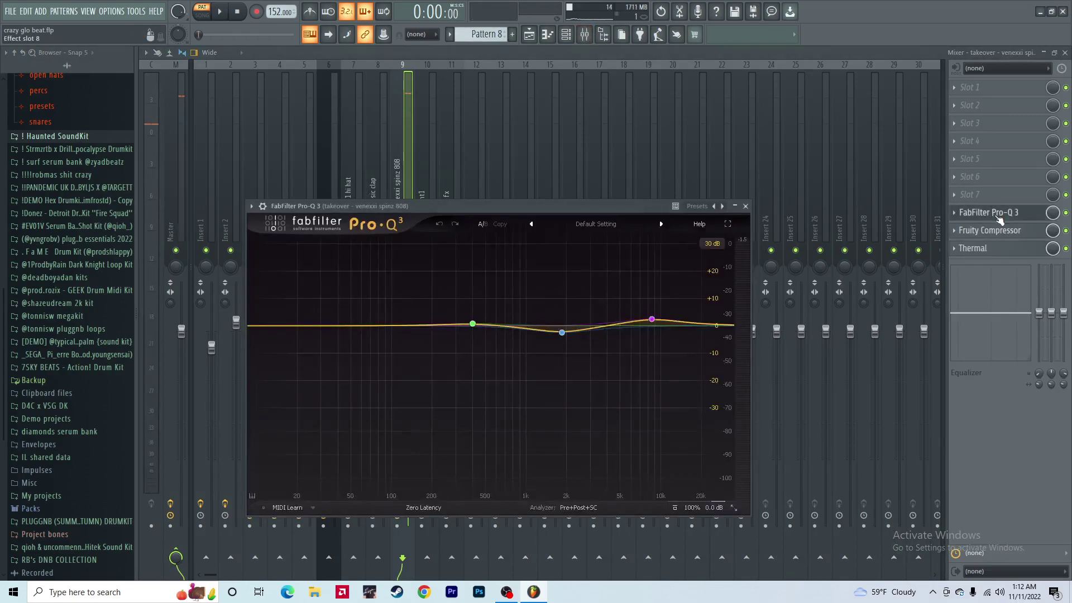
pyautogui.click(746, 206)
pyautogui.click(998, 230)
pyautogui.click(601, 242)
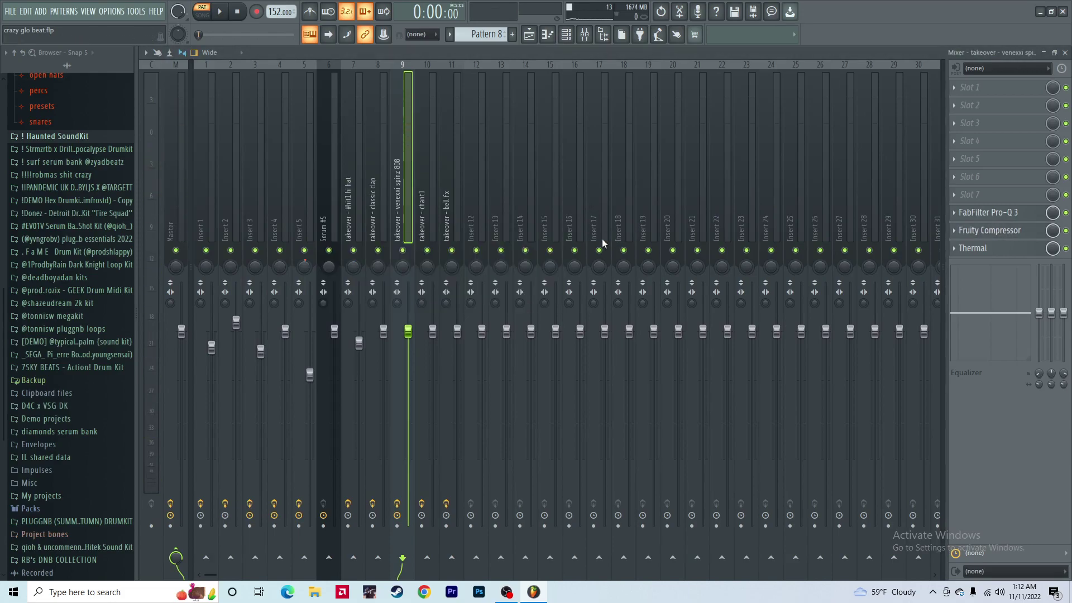
# Open Thermal on the 808 track, show the Subtle Shine preset among the Mix Bus presets and close the plugin.
pyautogui.click(1005, 249)
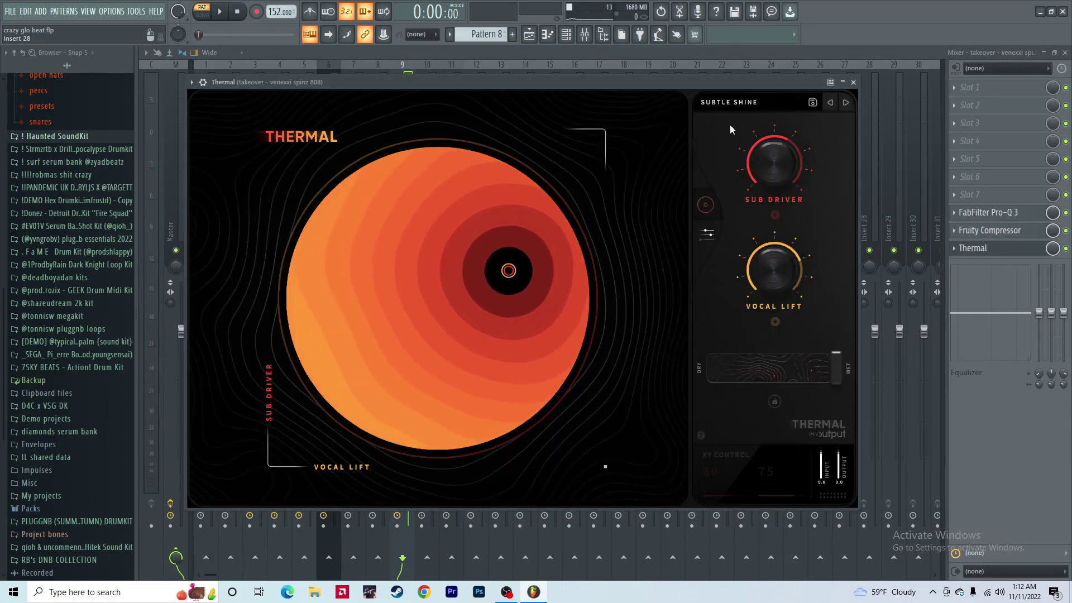
pyautogui.click(738, 108)
pyautogui.scroll(-4, 279, 443)
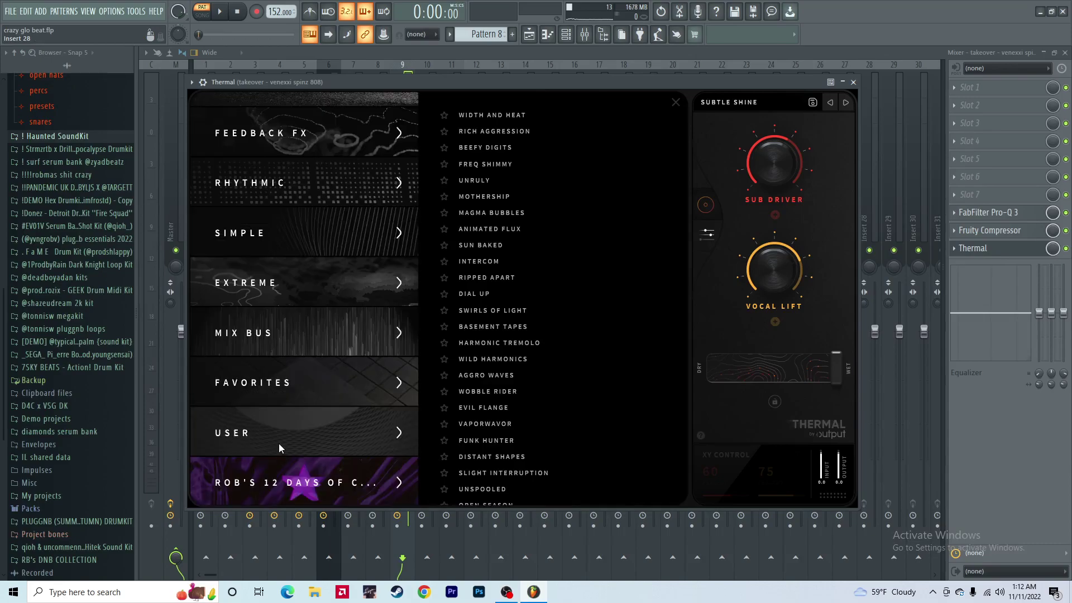
pyautogui.click(322, 335)
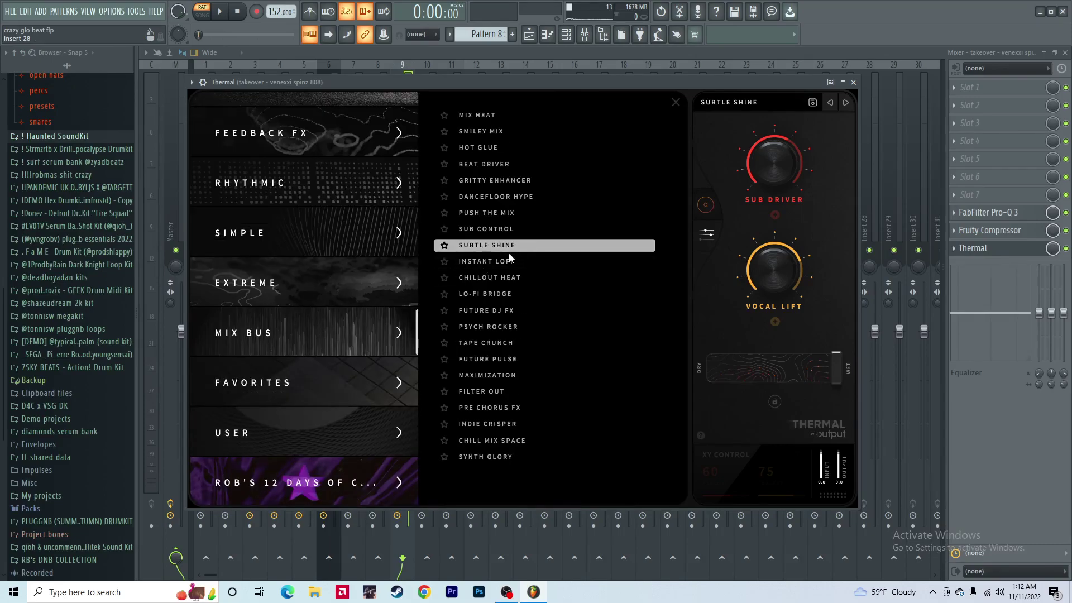
pyautogui.click(853, 82)
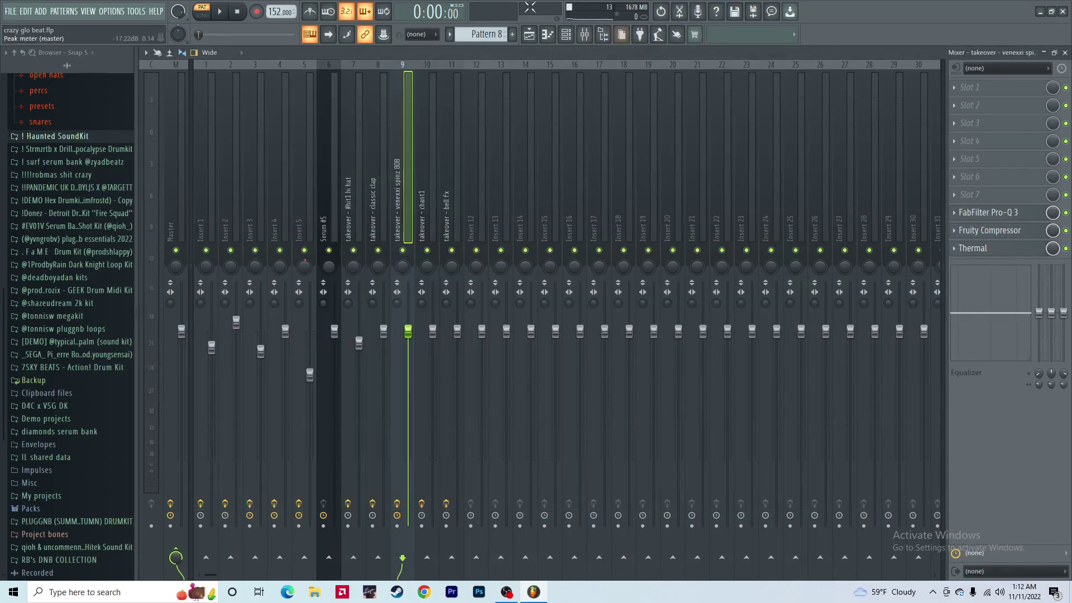
# Switch to Pattern 9, show the takeover - chant1 notes in the piano roll and audition them.
pyautogui.click(547, 34)
pyautogui.click(420, 53)
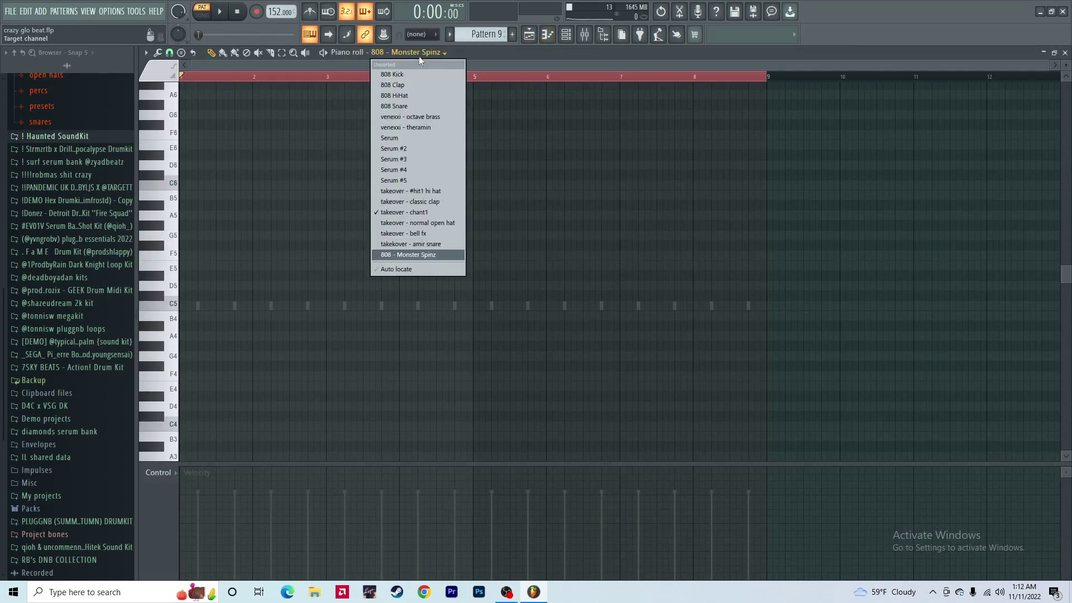
pyautogui.click(427, 212)
pyautogui.press('space')
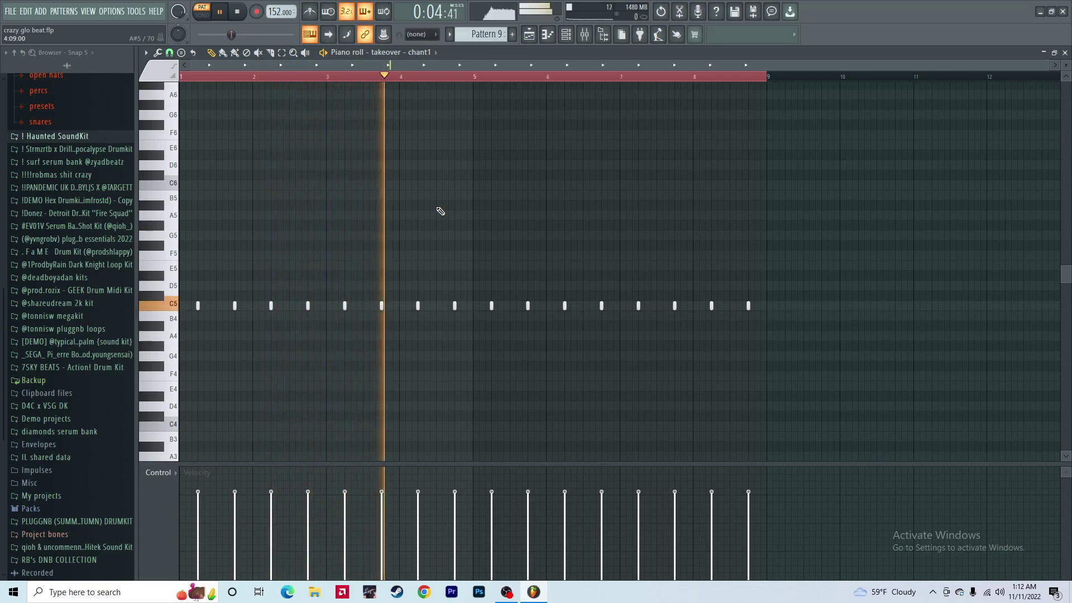
pyautogui.press('space')
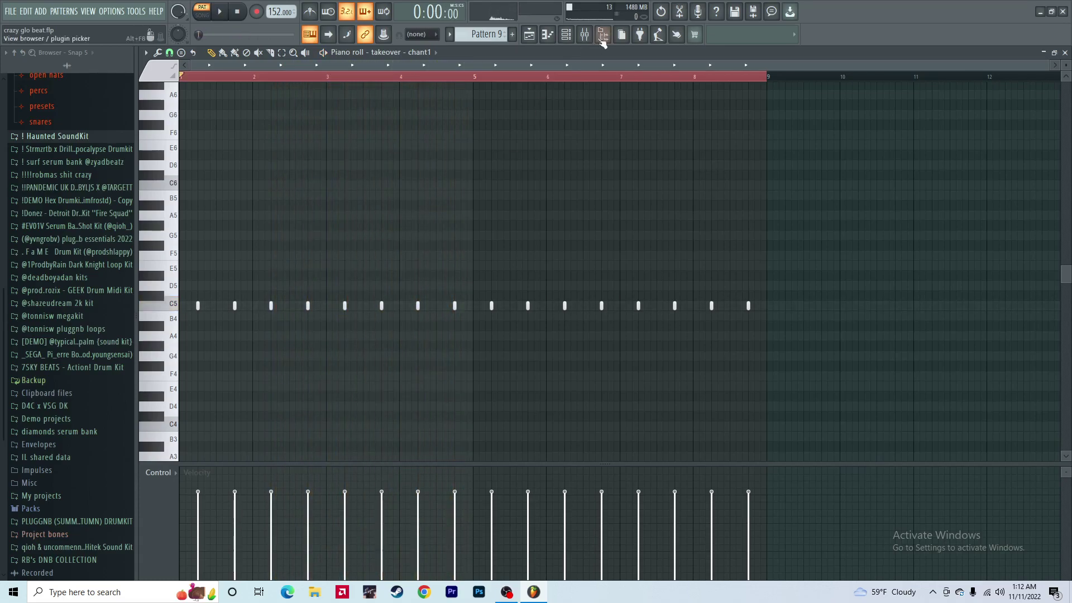
# Inspect Fruity parametric EQ 2 on the takeover - chant1 mixer track, then close it.
pyautogui.click(598, 34)
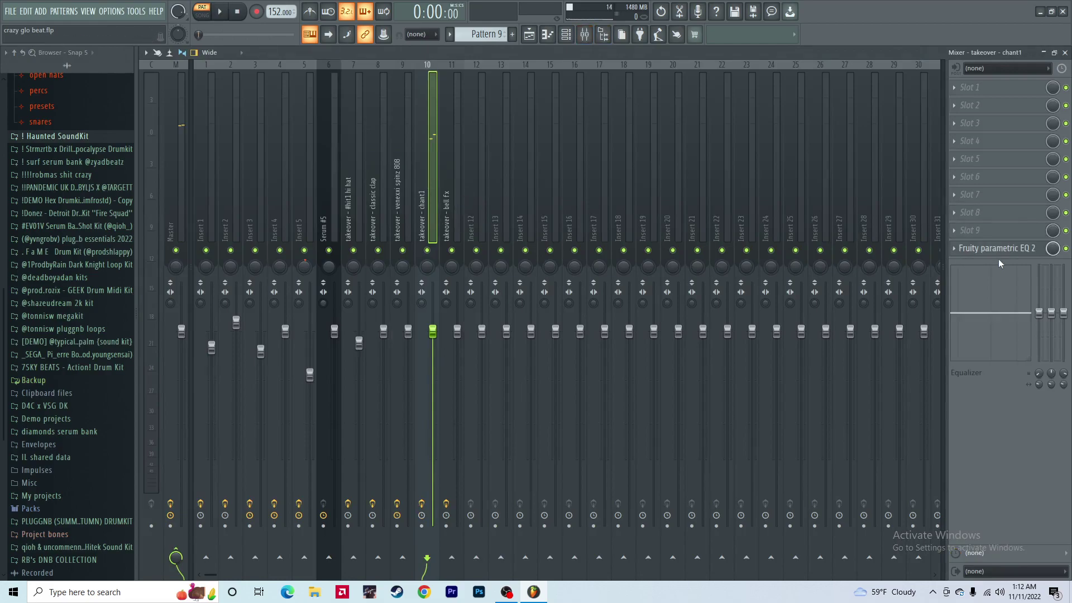
pyautogui.click(988, 255)
pyautogui.click(637, 206)
pyautogui.press('Escape')
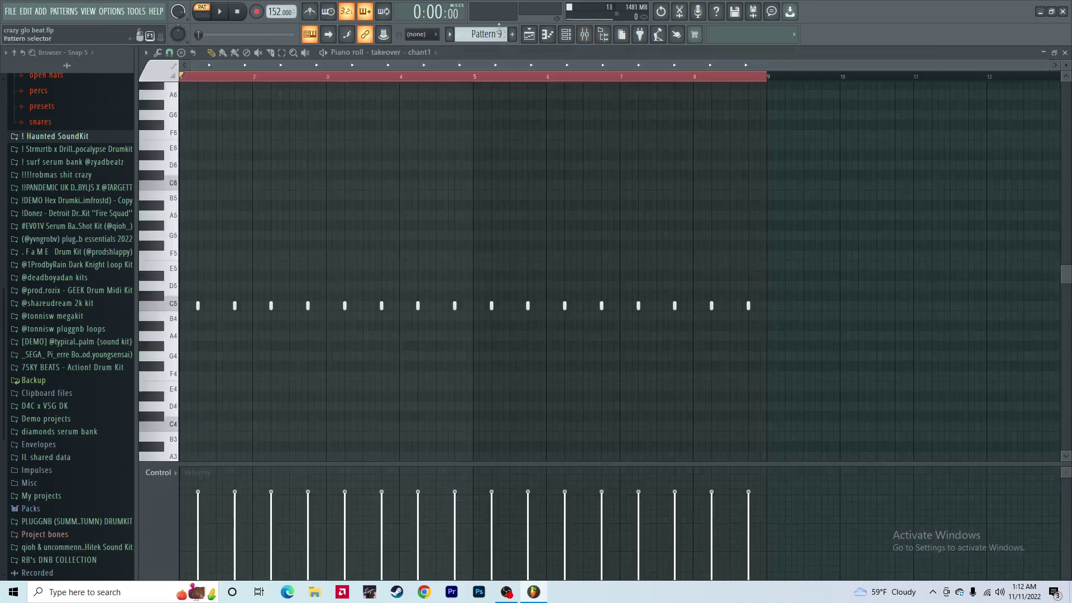
# Switch to Pattern 10, show the takeover - bell fx notes in the piano roll and audition them.
pyautogui.scroll(-1, 492, 31)
pyautogui.press('space')
pyautogui.click(371, 52)
pyautogui.click(411, 239)
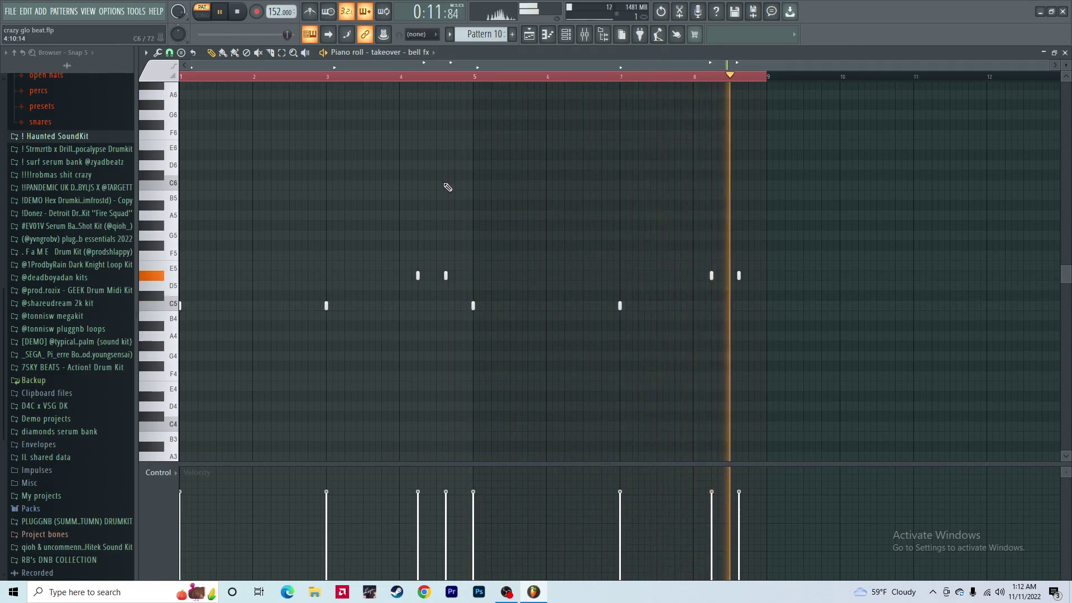
pyautogui.press('space')
# Open Effectrix on the takeover - bell fx mixer track, show its step grid and Vinyl settings, and close the plugin.
pyautogui.click(585, 34)
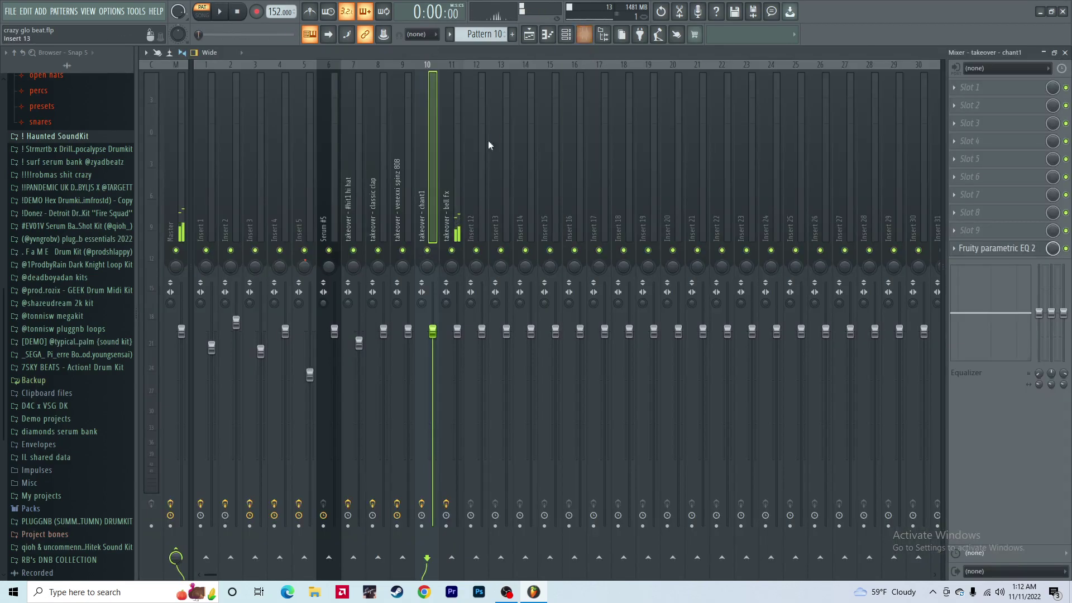
pyautogui.click(457, 239)
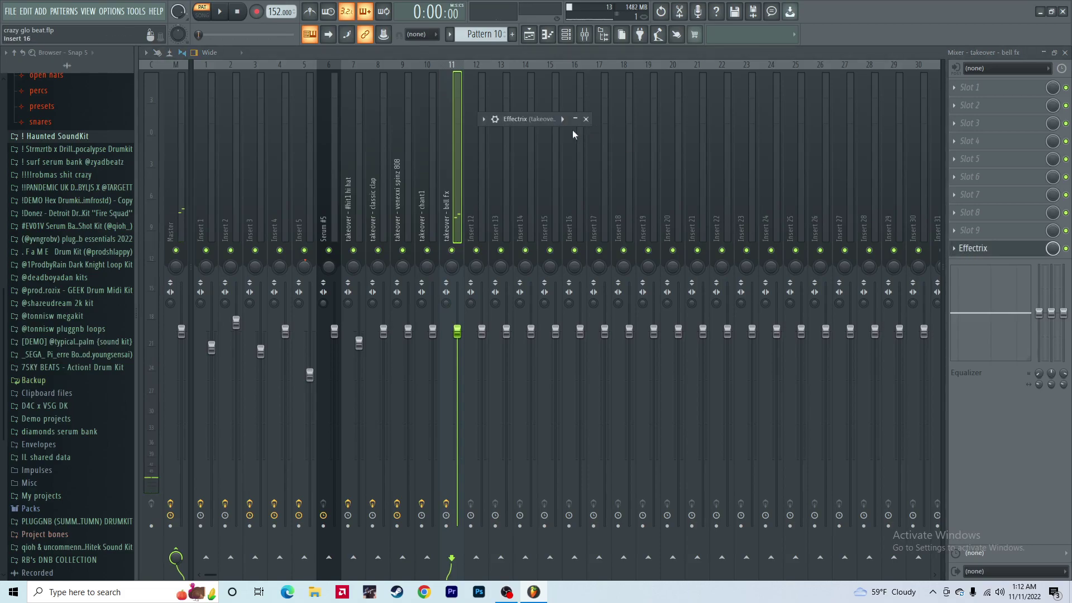
pyautogui.click(575, 119)
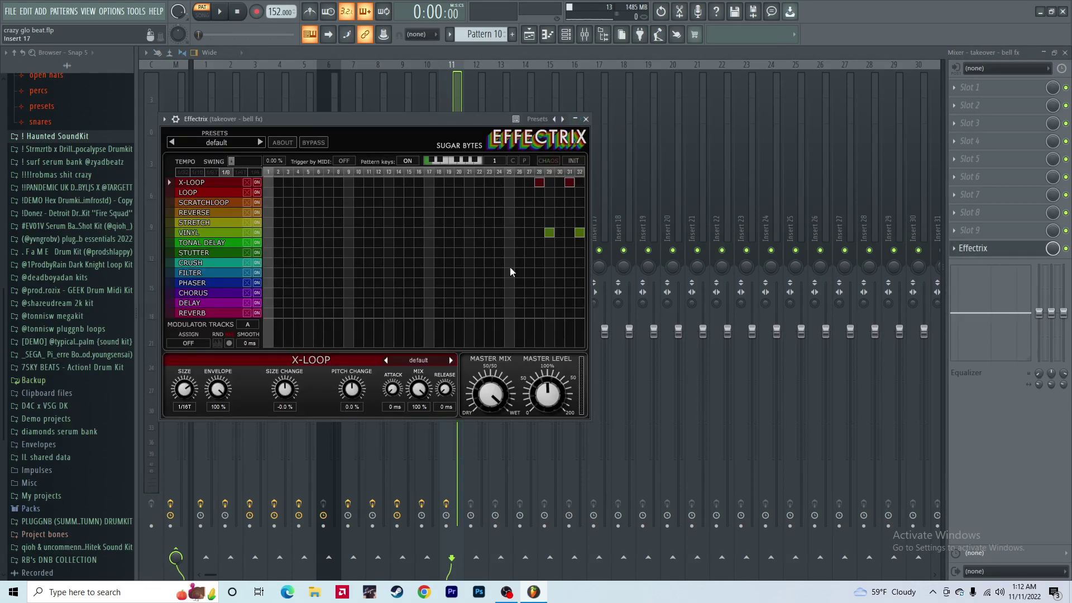
pyautogui.click(549, 231)
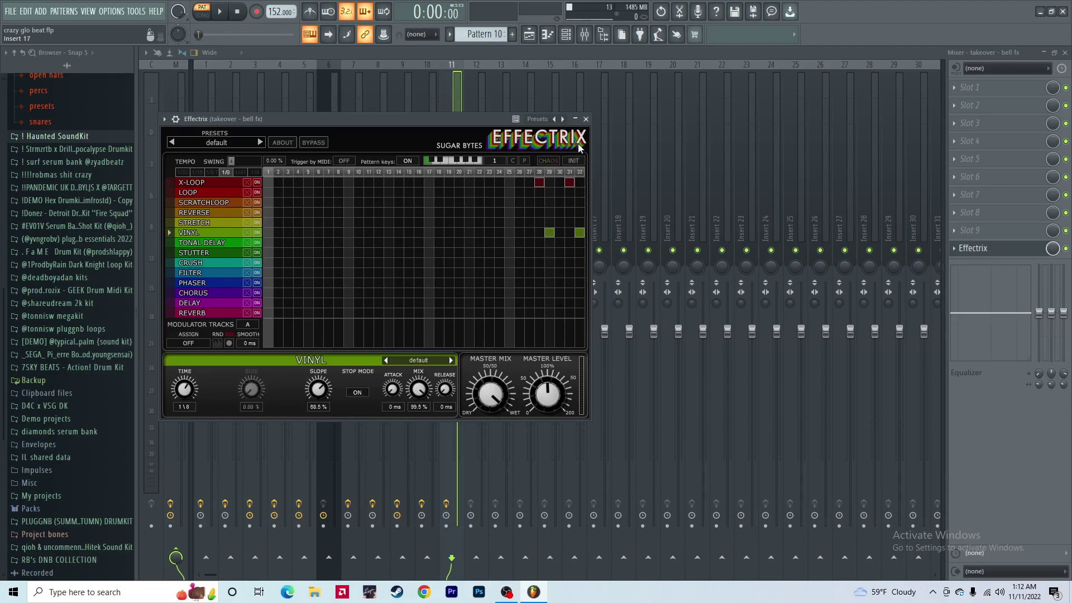
pyautogui.click(586, 120)
pyautogui.click(992, 251)
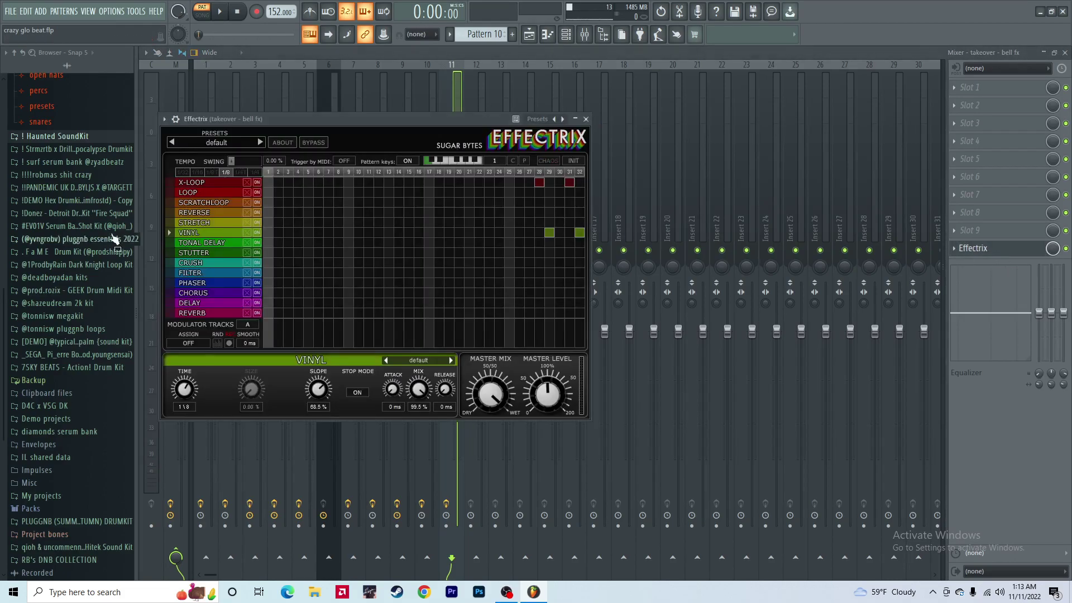
pyautogui.click(586, 118)
# Show the playlist with Pattern 10 selected and play the full arrangement in song mode.
pyautogui.press('F7')
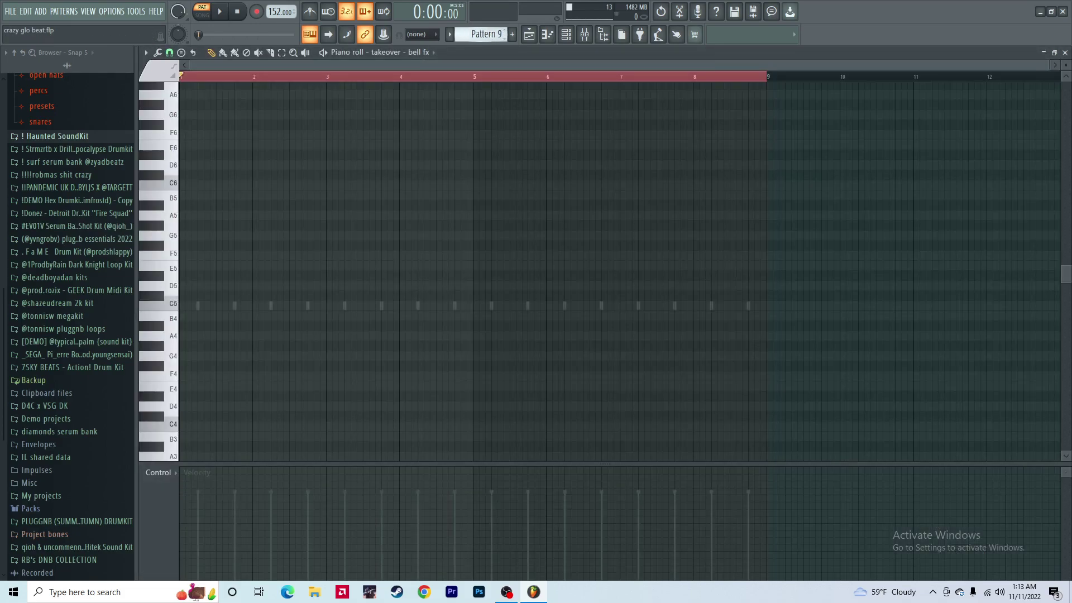
pyautogui.scroll(-1, 469, 37)
pyautogui.press('F5')
pyautogui.scroll(2, 379, 82)
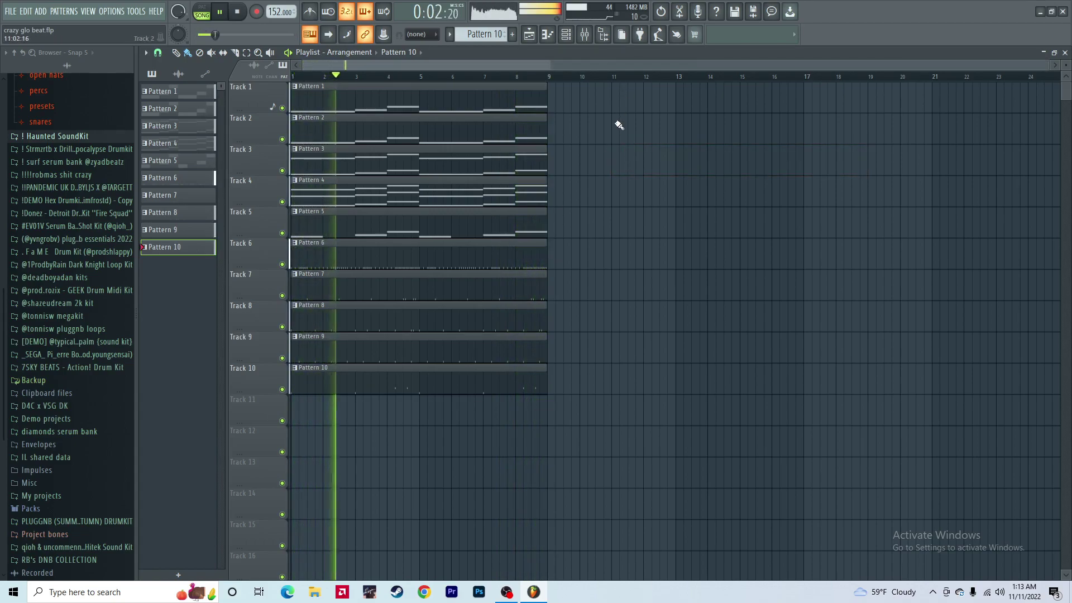
# Inspect Fruity parametric EQ and Fruity soft clipper on the Master mixer track, then return to the playlist.
pyautogui.click(584, 34)
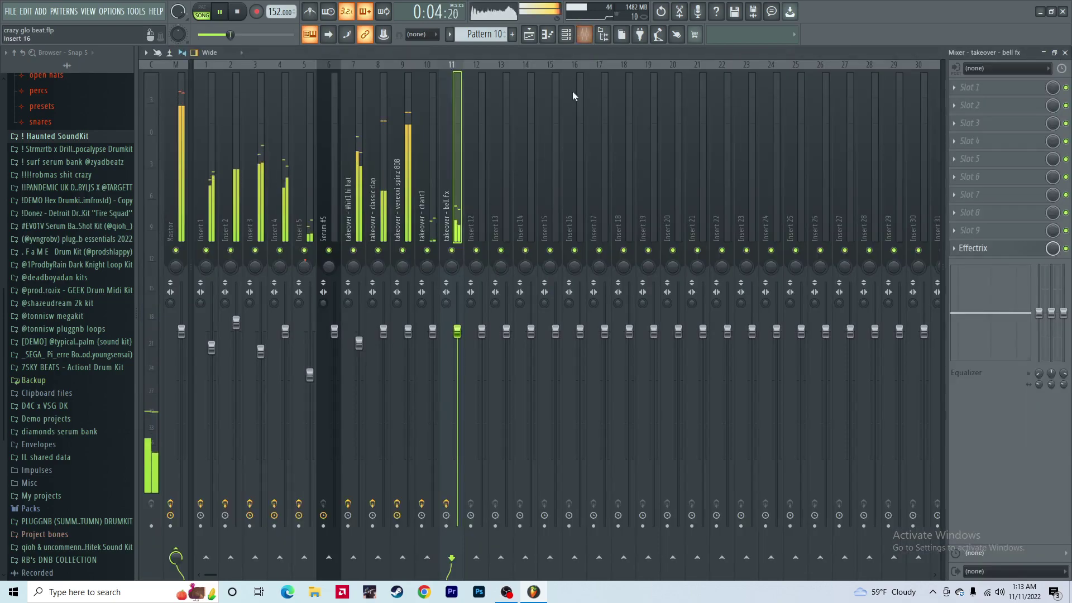
pyautogui.click(173, 182)
pyautogui.click(984, 231)
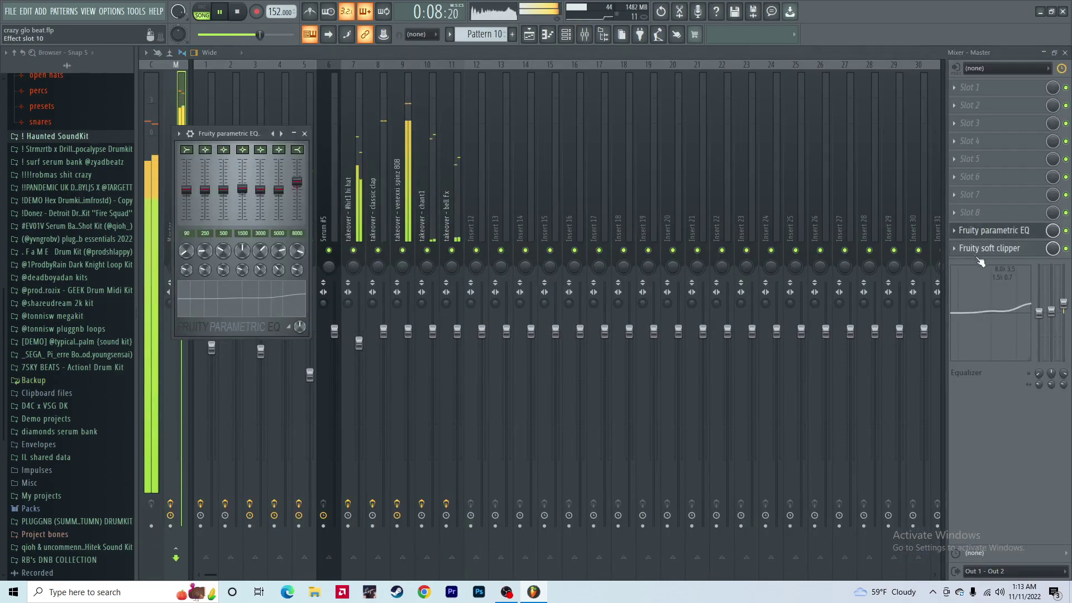
pyautogui.click(981, 249)
pyautogui.click(967, 248)
pyautogui.press('F5')
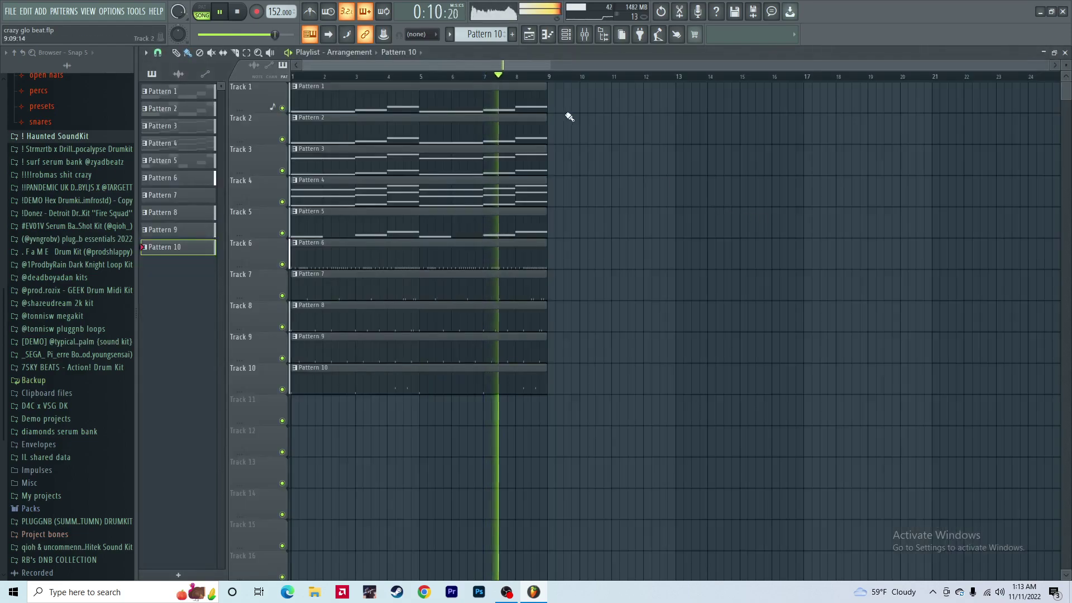